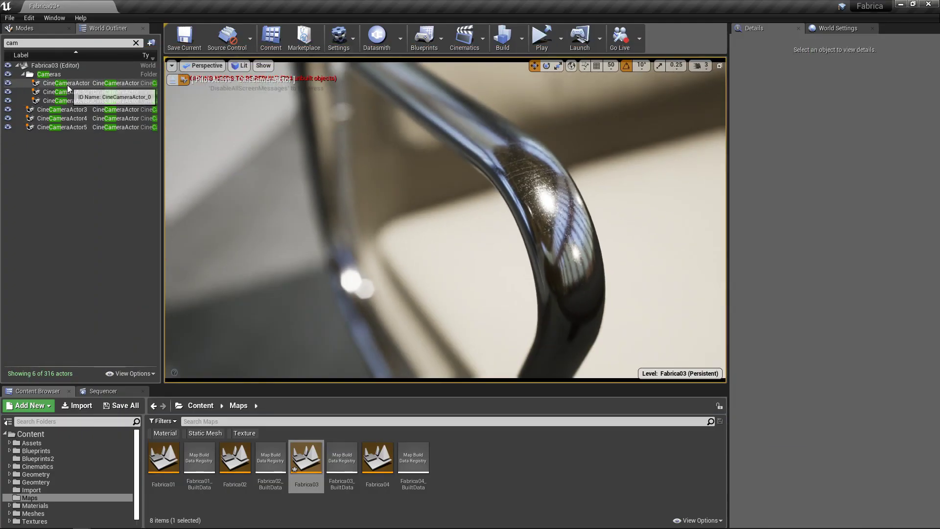
- Set the first CineCameraActor's manual focus distance by sampling a point on the chair's metal armrest
click(69, 84)
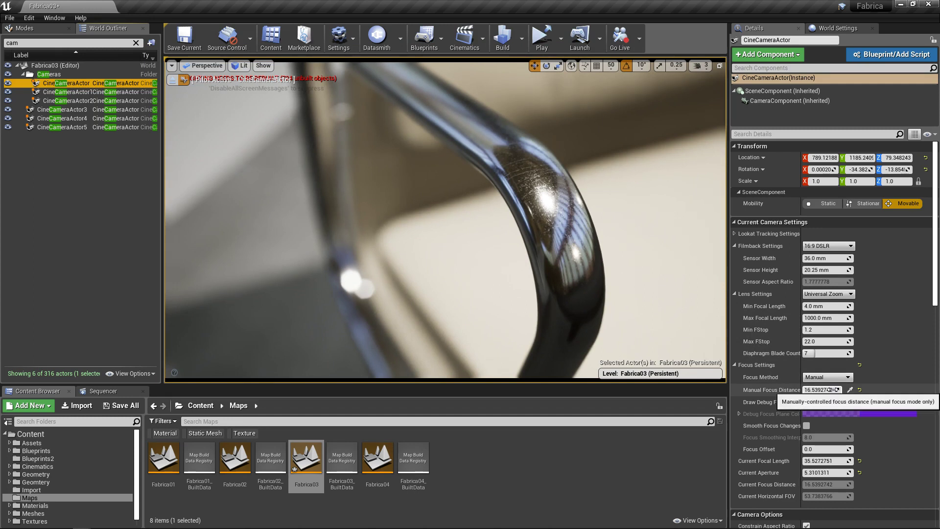
drag(821, 389, 816, 390)
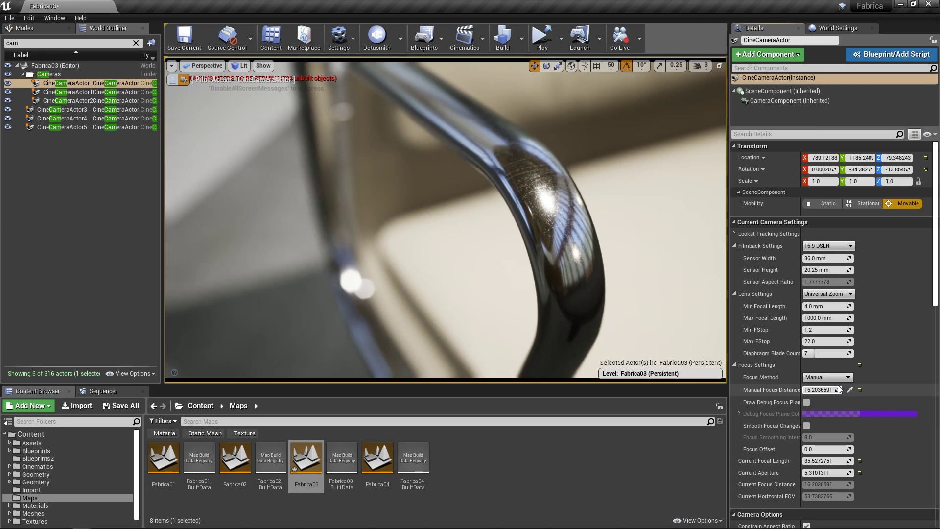
drag(835, 388, 862, 389)
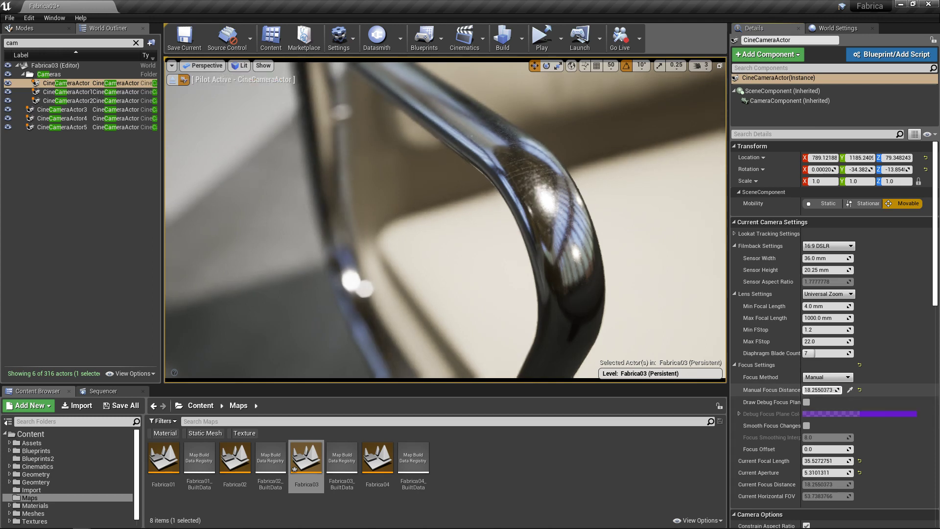
click(850, 390)
click(510, 201)
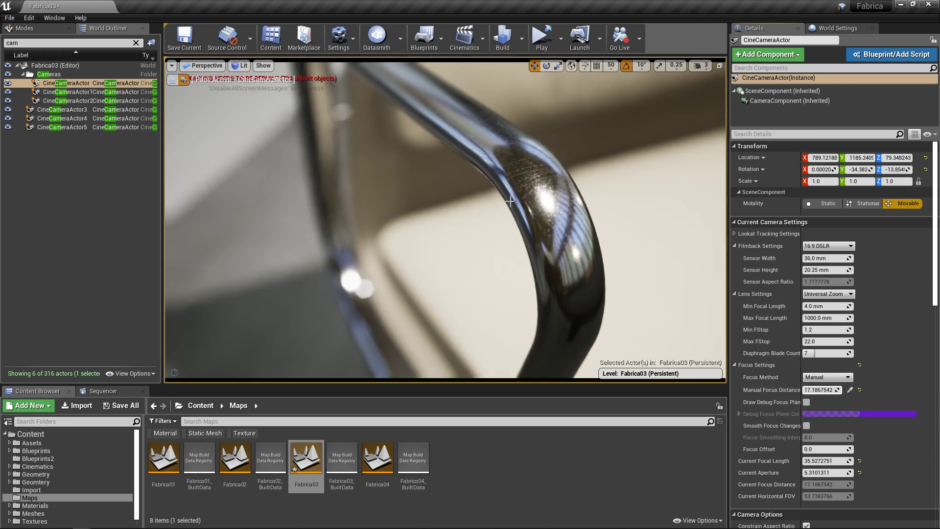
- Stop piloting the camera and open the Chrome_Metal_Inst material of the chair EamesChairAO4 for editing
click(172, 82)
right_drag(460, 257, 433, 259)
key(Escape)
click(406, 257)
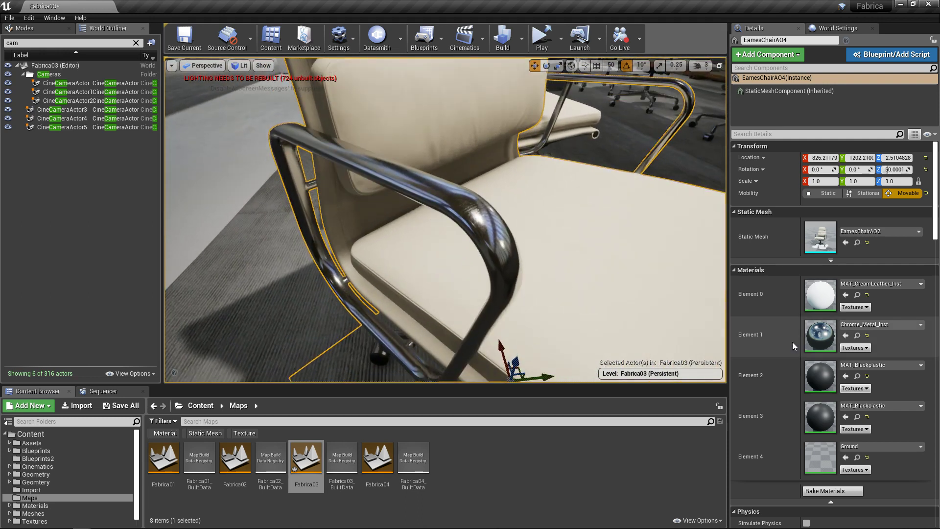
double_click(814, 331)
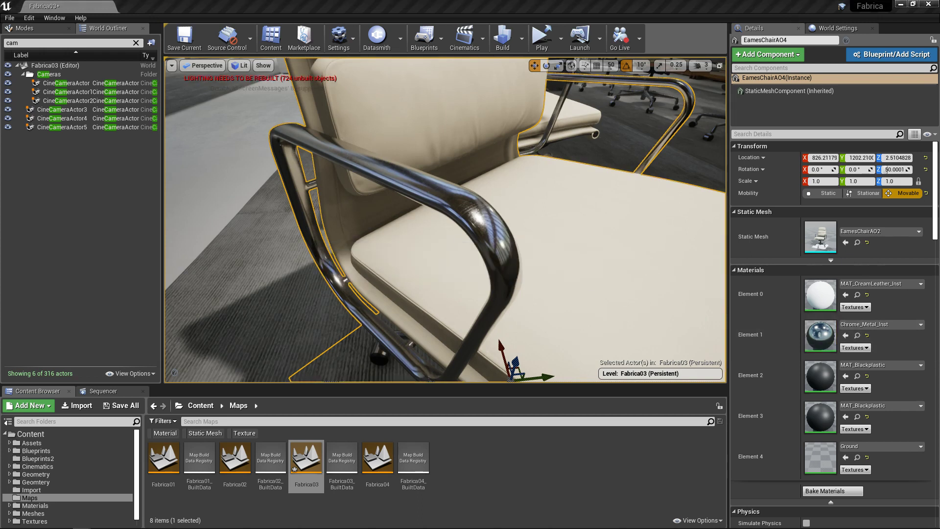
drag(0, 131, 781, 78)
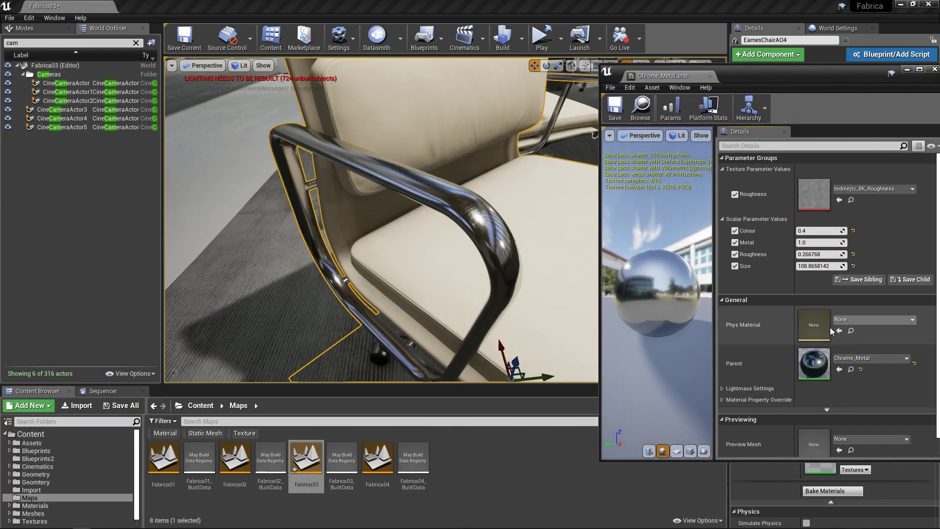
- Examine the node graph of the parent material Chrome_Metal, including its roughness texture and multiply nodes, and close it
double_click(816, 369)
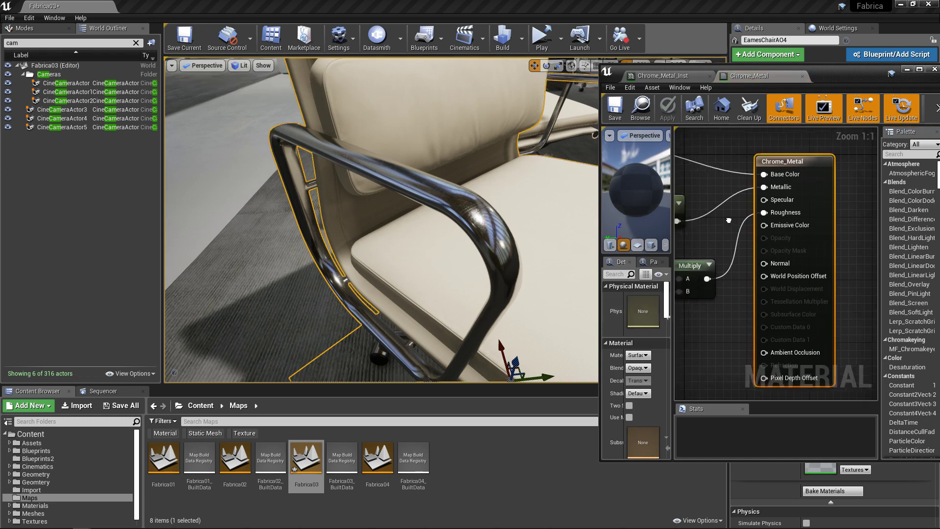
scroll(803, 252, down, 5)
right_drag(721, 286, 742, 185)
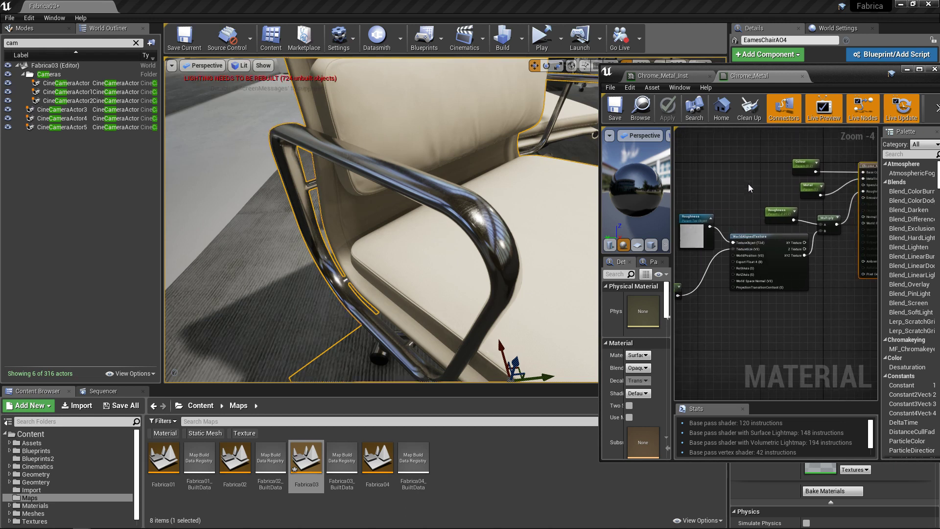
click(802, 76)
- Turn on the viewport's FPS display and narrow its field of view for a close-up of the chair's armrest
right_drag(536, 216, 548, 208)
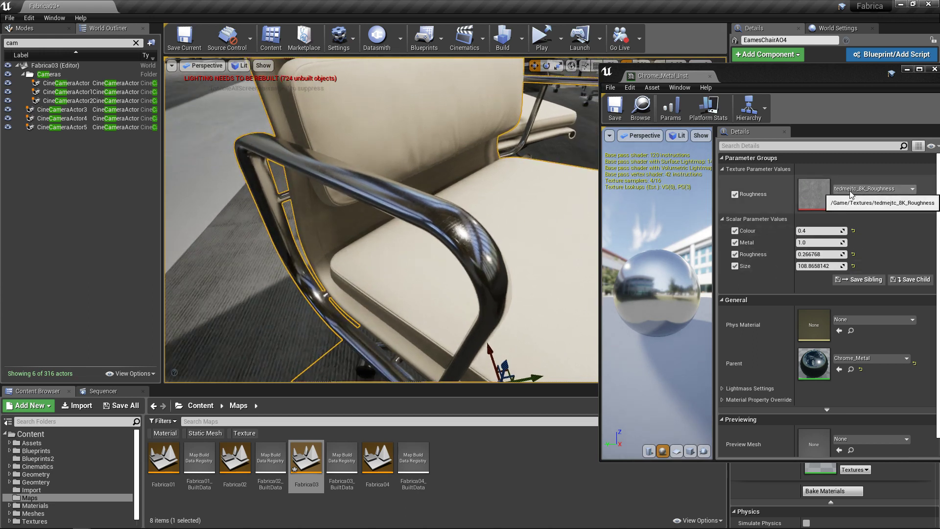
mouse_move(556, 190)
right_down()
mouse_move(566, 191)
mouse_move(558, 198)
right_up()
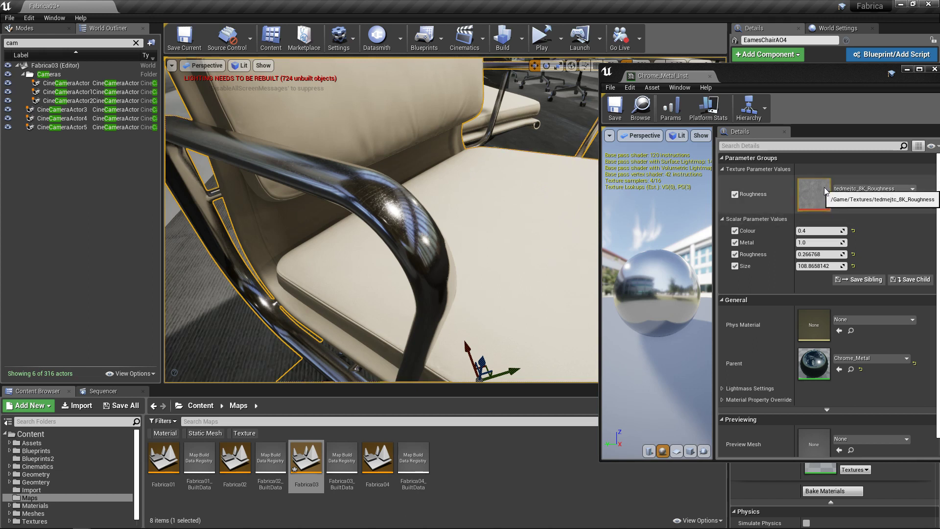
click(171, 66)
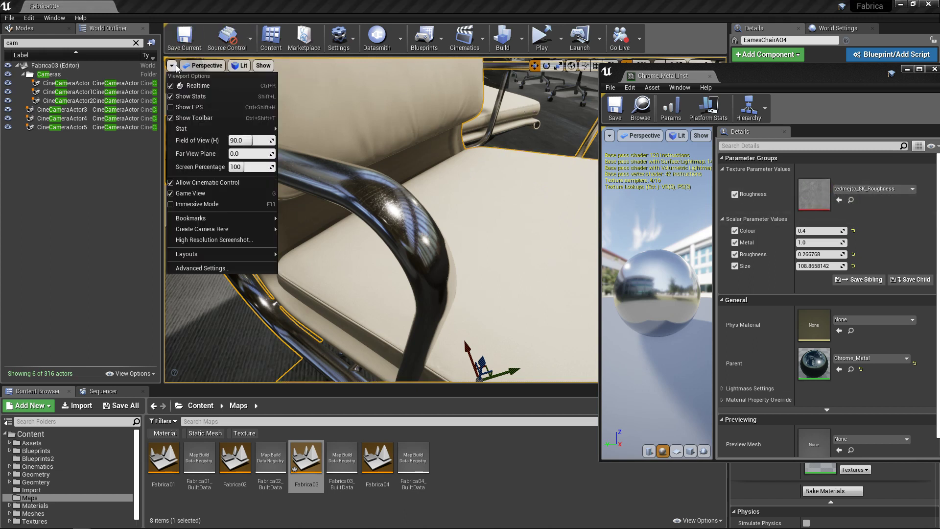
click(185, 108)
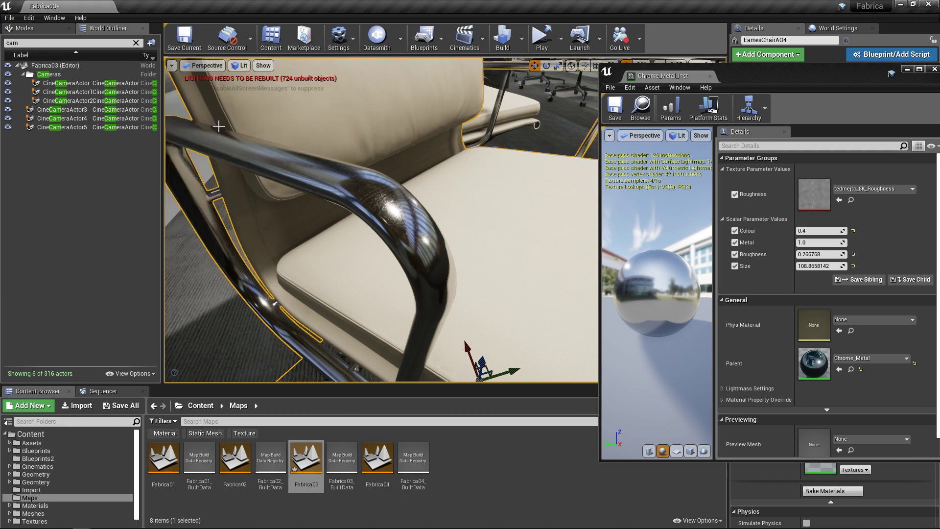
click(172, 70)
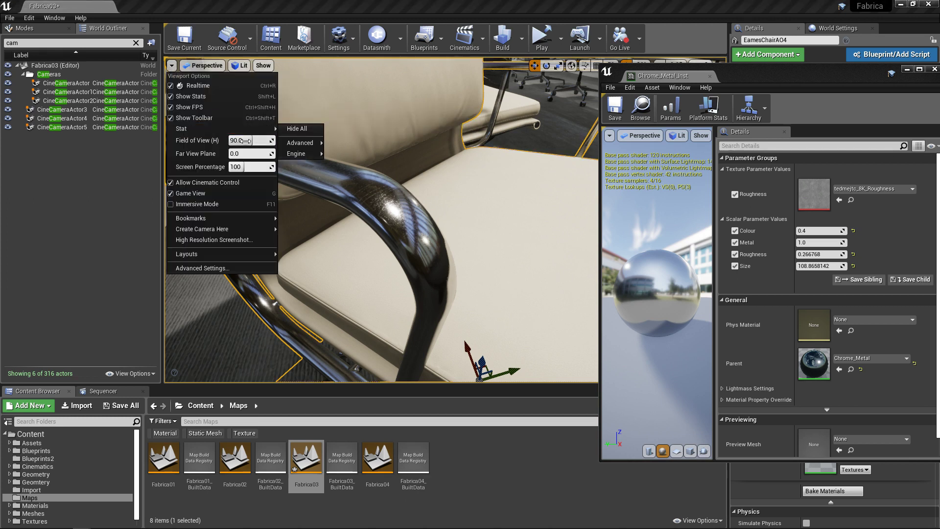
drag(245, 140, 223, 140)
right_drag(392, 196, 353, 185)
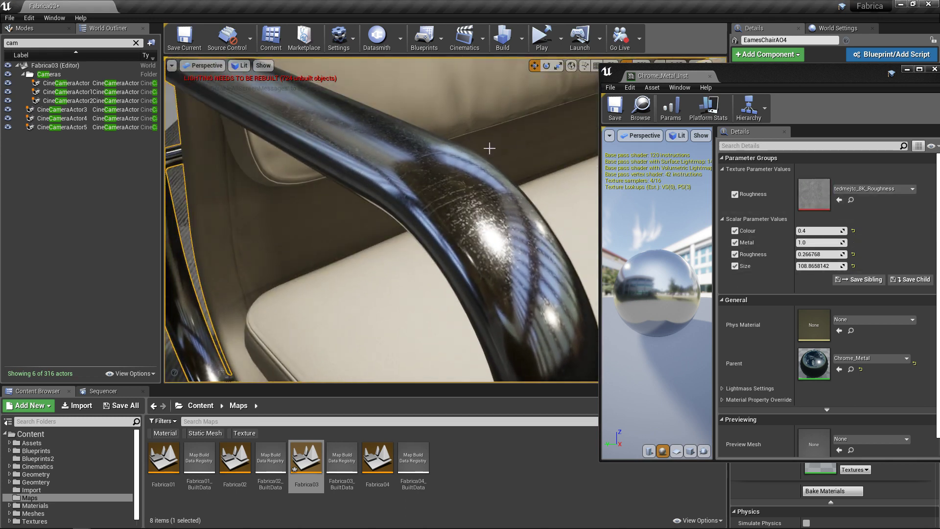
drag(489, 137, 488, 164)
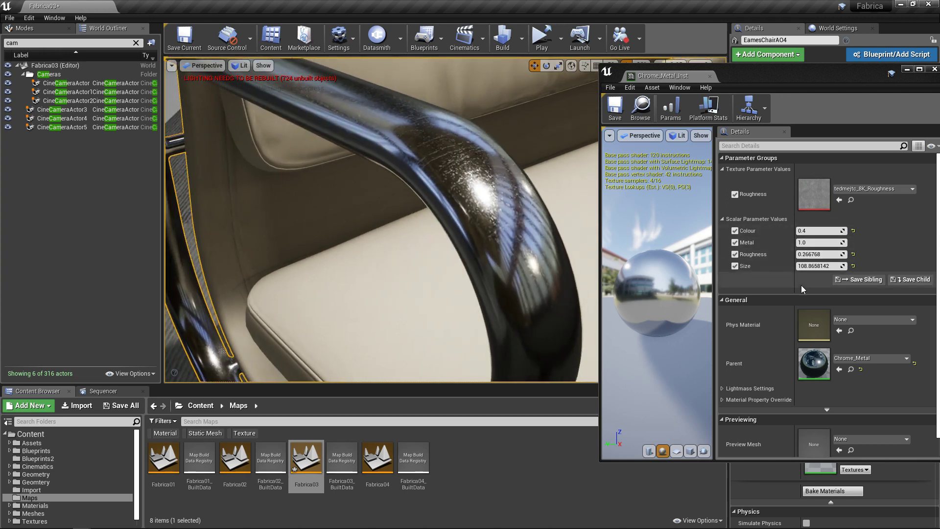
- Lower the scalar Roughness of Chrome_Metal_Inst to about -0.019 and check the reflections on the armrest
click(822, 254)
drag(821, 254, 786, 255)
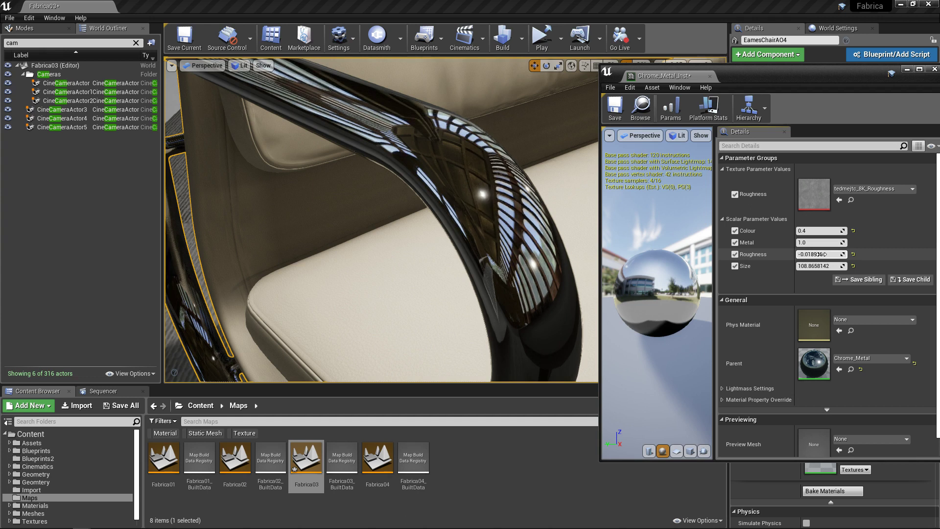
alt+drag(546, 150, 540, 125)
right_drag(546, 151, 521, 164)
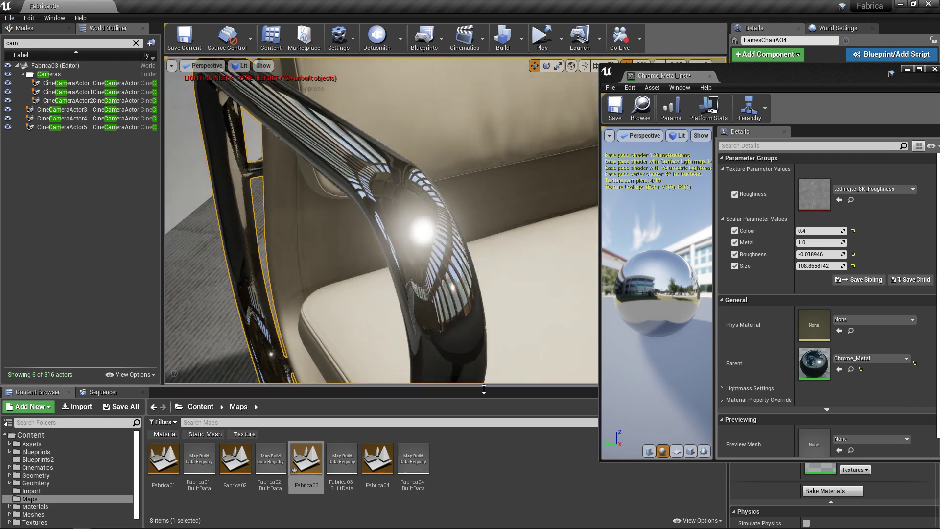
- Enlarge the level viewport by shrinking the Content Browser area, and reframe the chair's armrest
drag(480, 384, 488, 479)
right_drag(521, 243, 521, 242)
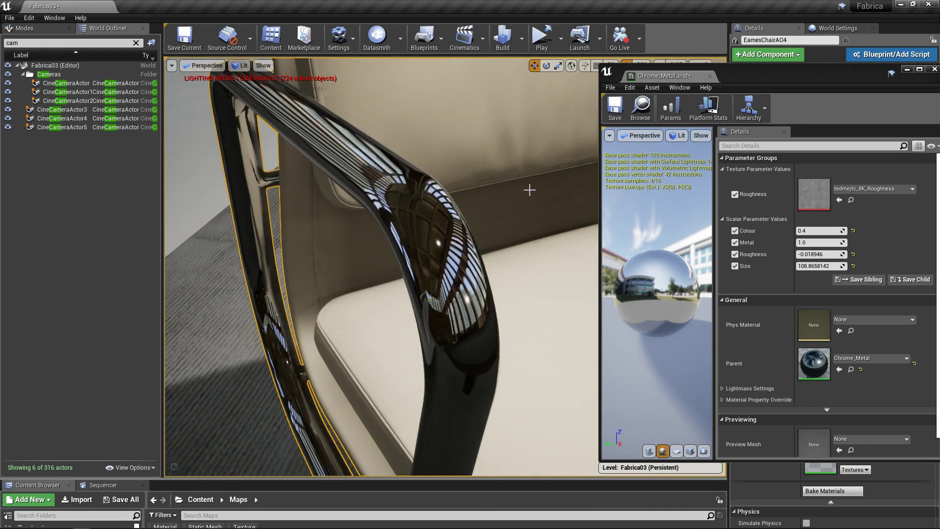
right_drag(532, 200, 530, 193)
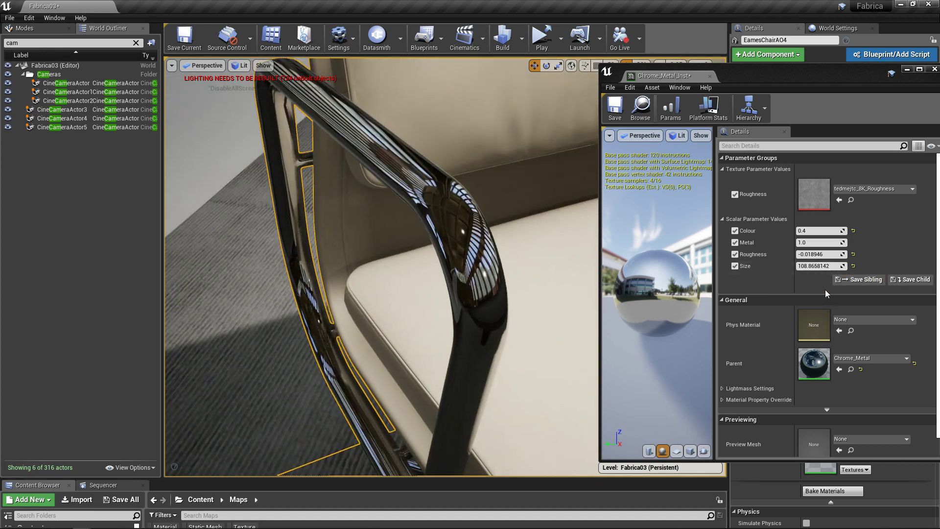
- Try scalar Roughness values of about 0.152 and 0.362 on the chrome material, and deselect the chair
drag(812, 254, 831, 254)
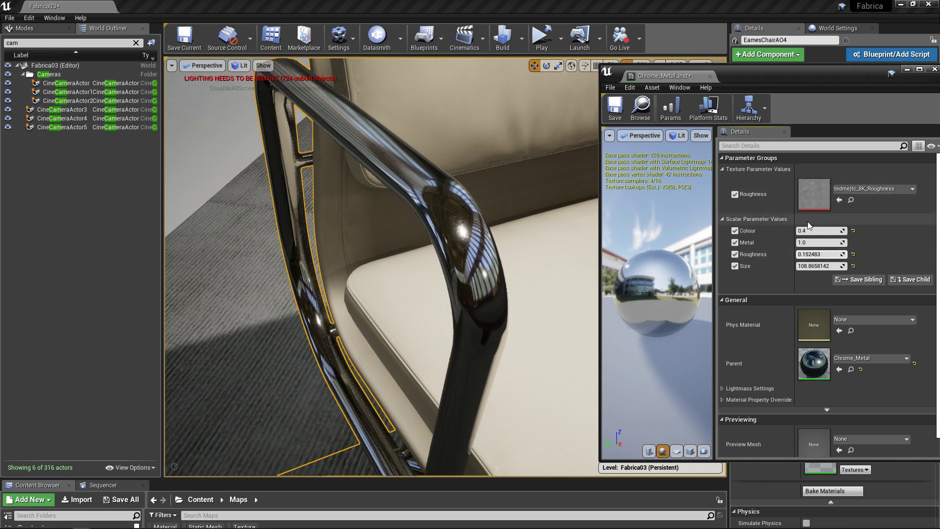
right_drag(528, 201, 420, 145)
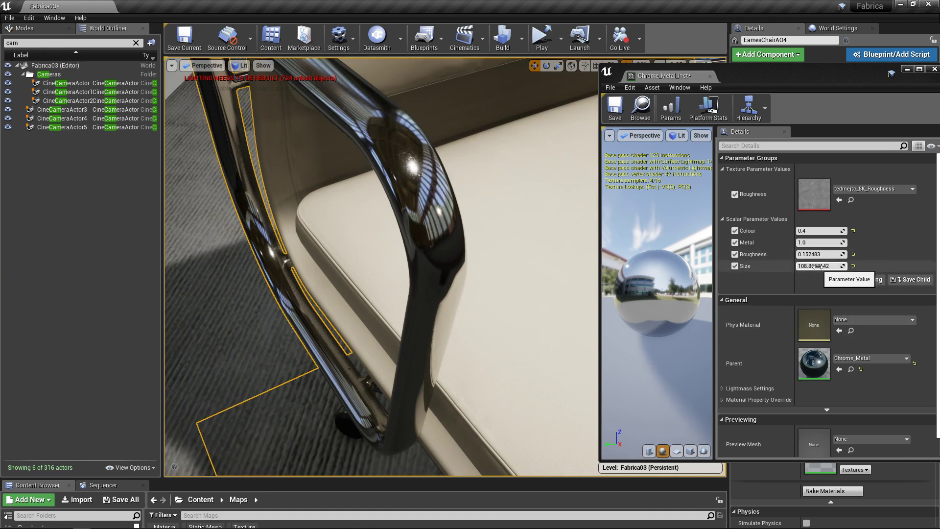
drag(817, 254, 828, 255)
right_drag(403, 140, 451, 138)
key(Escape)
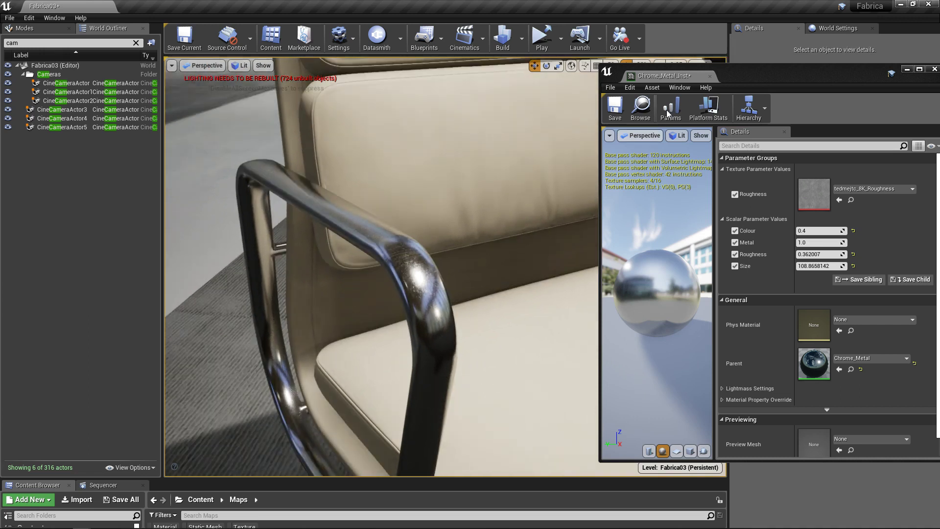
- Move the material window aside and raise the scalar Roughness to about 1.8 to examine the armrest as dull metal
mouse_move(742, 75)
mouse_down()
mouse_move(796, 87)
mouse_move(754, 84)
mouse_up()
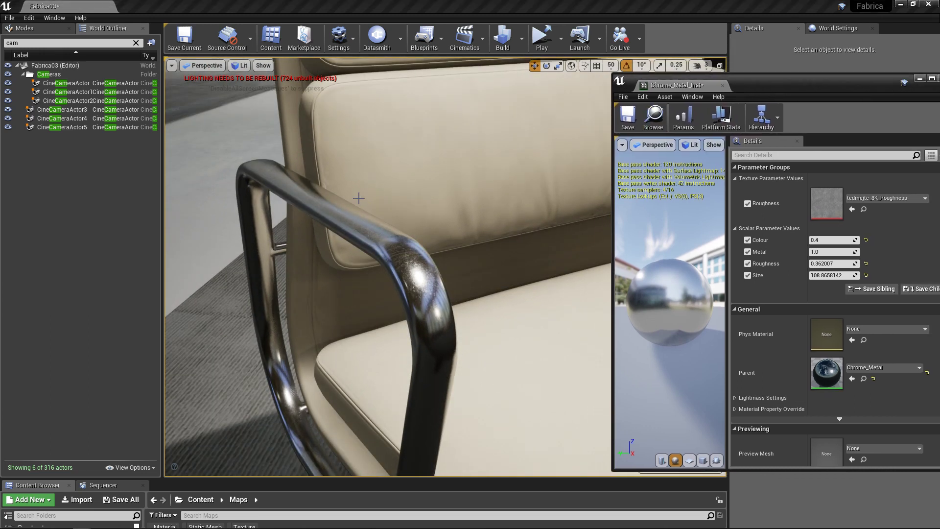
right_drag(359, 198, 370, 194)
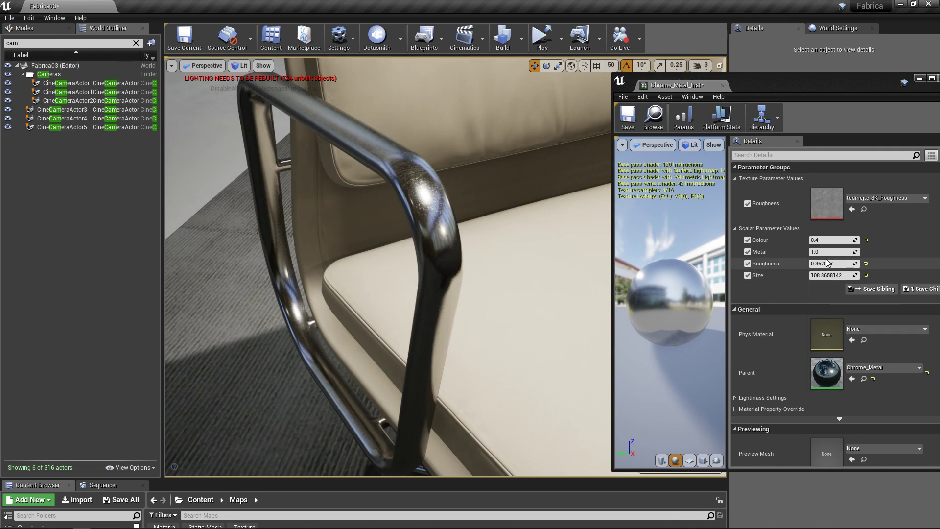
drag(828, 264, 906, 264)
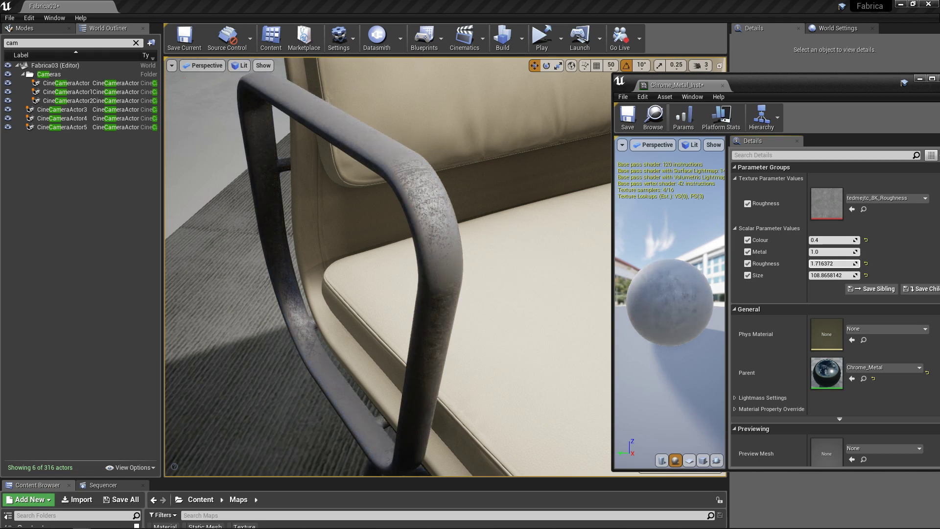
right_drag(470, 274, 490, 274)
right_drag(498, 202, 496, 171)
right_drag(411, 197, 410, 237)
right_drag(504, 211, 505, 211)
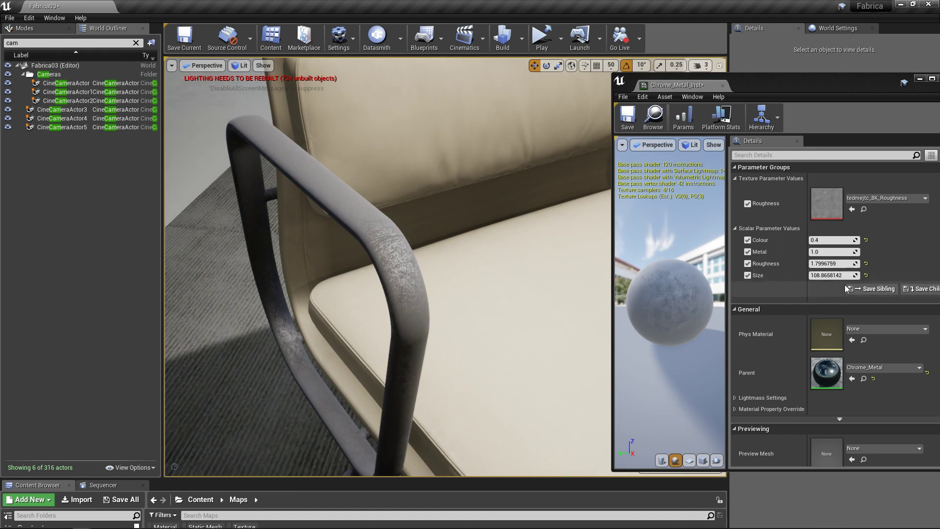
- Reduce the chrome material's scalar Roughness to about 0.223 and inspect the armrest's highlights from several angles
drag(853, 264, 748, 265)
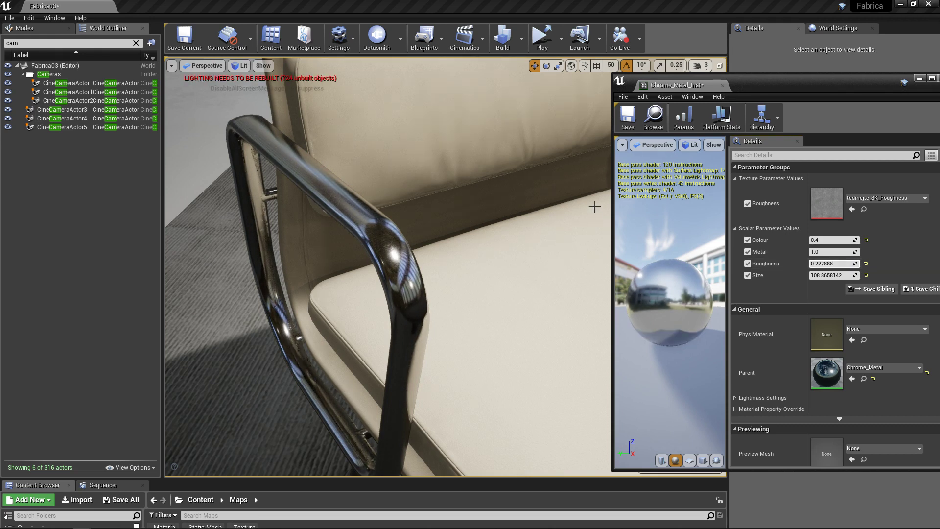
right_drag(532, 191, 537, 217)
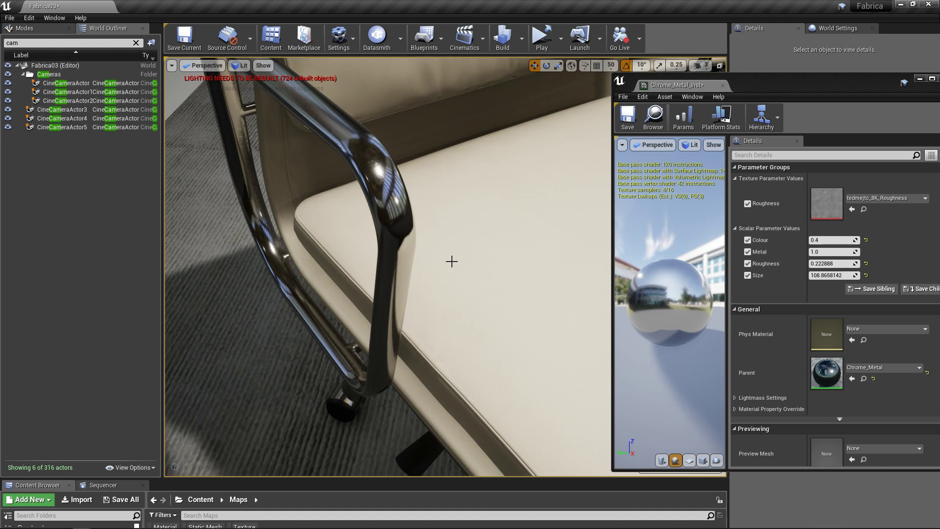
right_drag(451, 260, 457, 242)
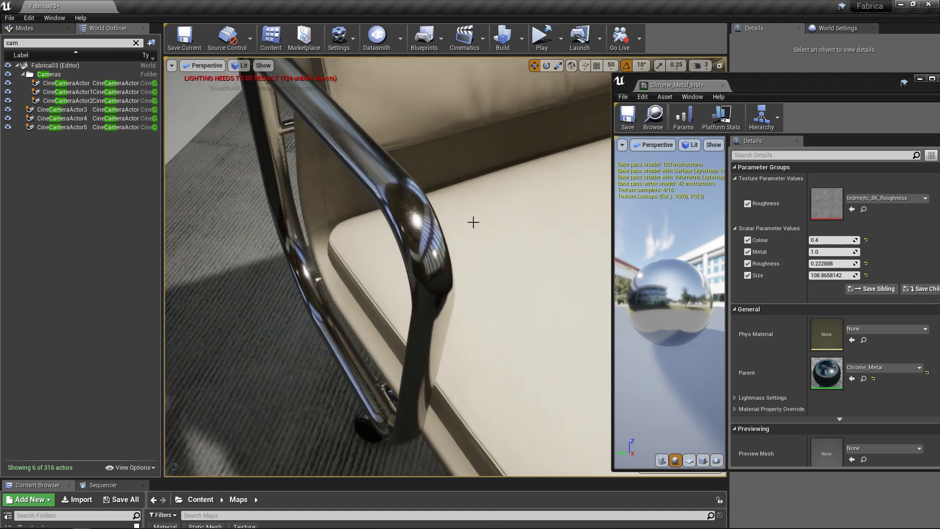
right_drag(491, 207, 498, 195)
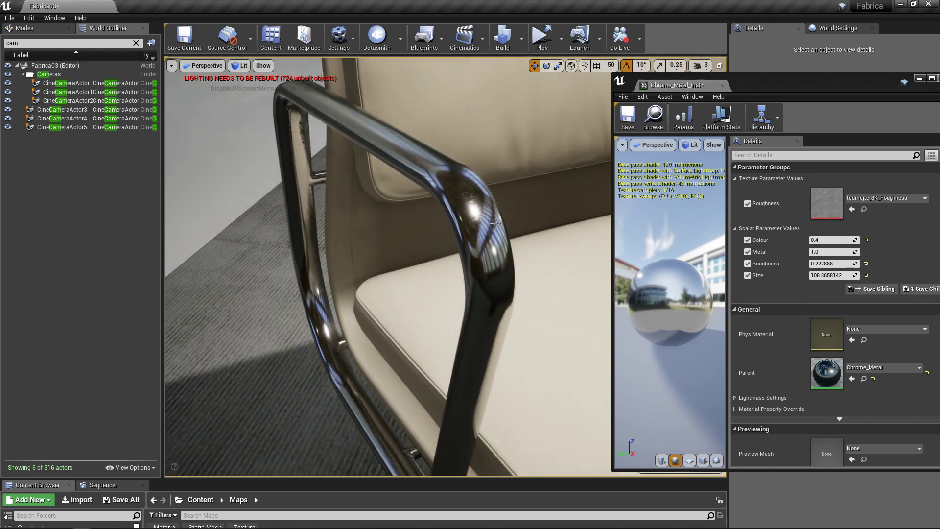
right_drag(535, 212, 543, 212)
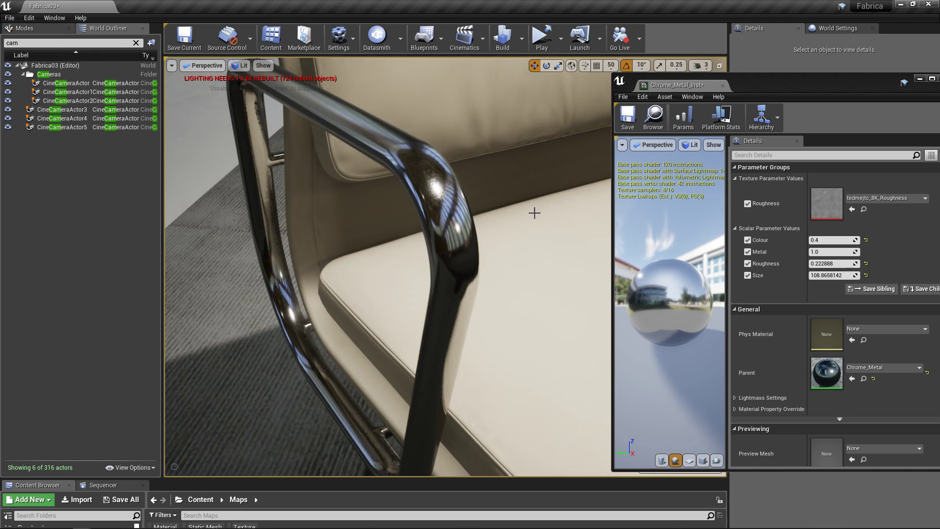
- Select the chair EamesChairAO4 and frame it in the viewport
click(534, 212)
scroll(525, 227, up, 2)
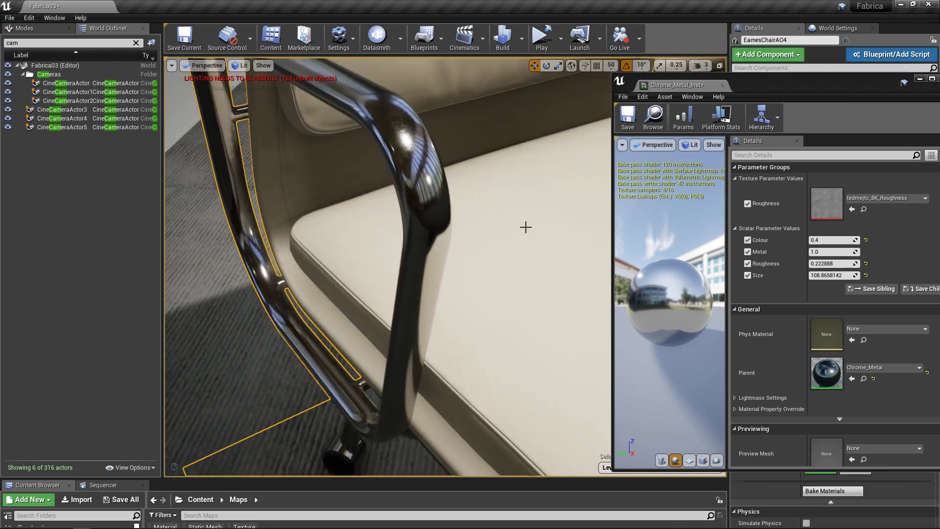
scroll(524, 223, down, 2)
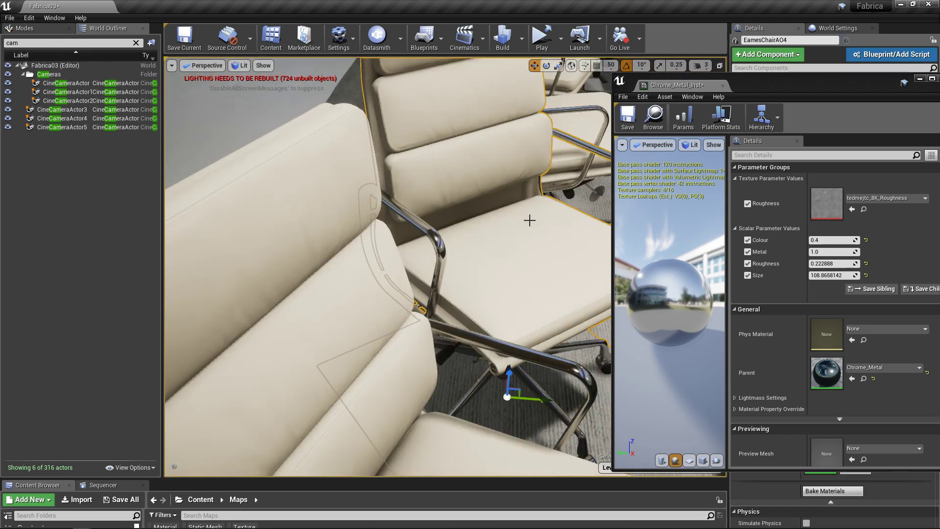
key(f)
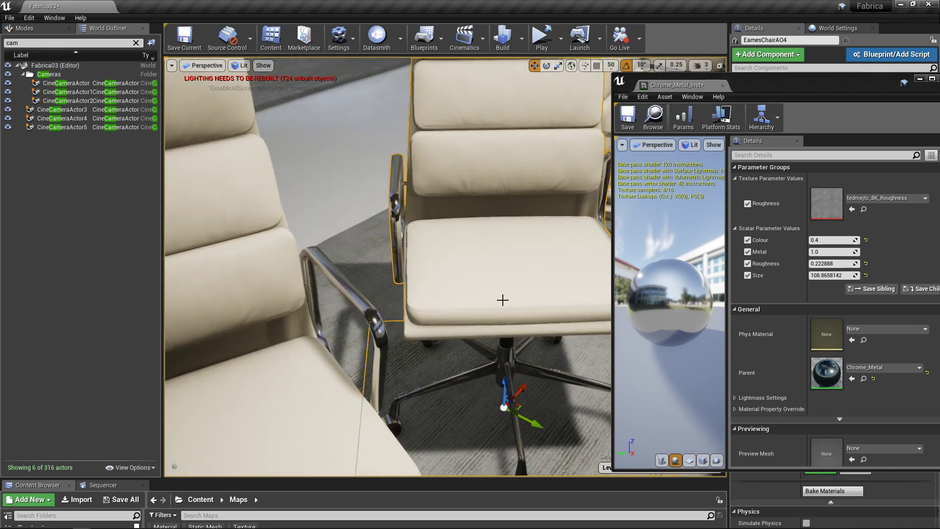
- Examine the selected chair's chrome armrest and base from several angles to judge the metal's reflections
drag(519, 404, 431, 407)
alt+drag(507, 304, 504, 304)
alt+middle_drag(504, 304, 483, 244)
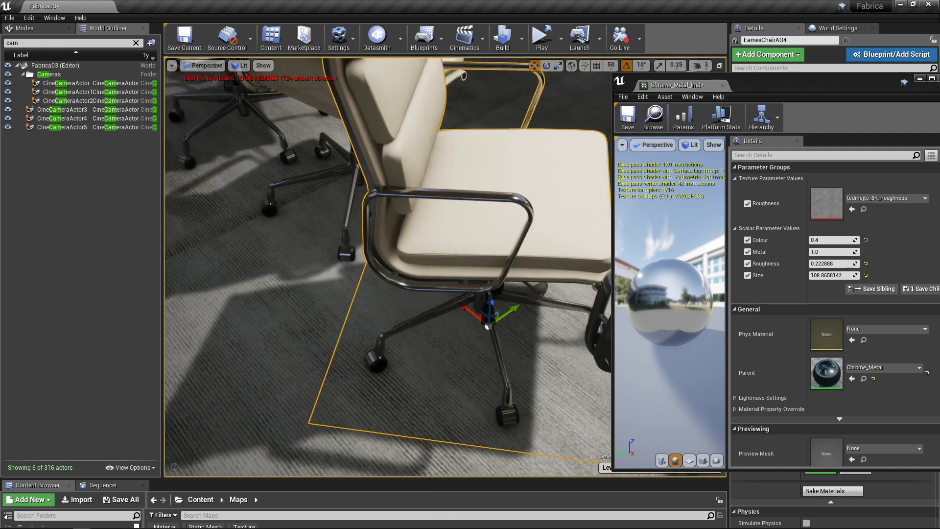
alt+drag(502, 285, 505, 297)
alt+middle_drag(506, 279, 503, 317)
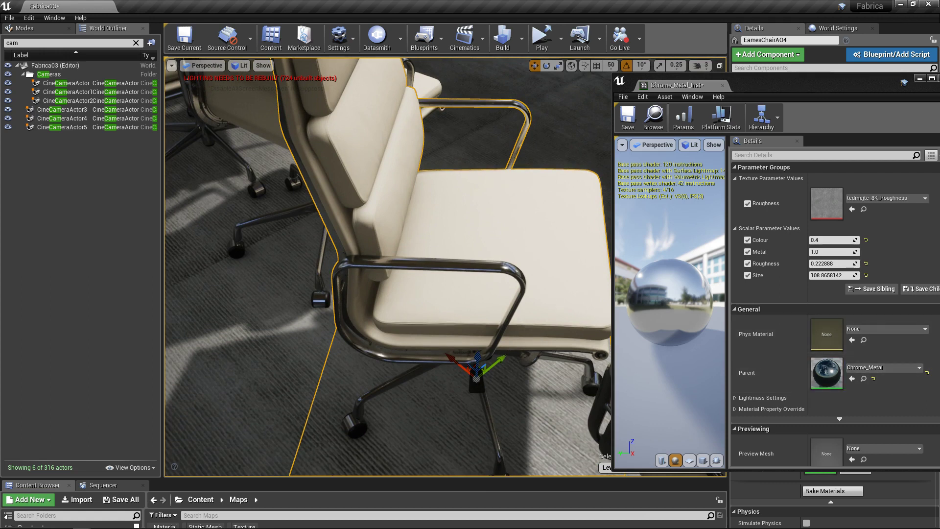
alt+drag(504, 304, 508, 338)
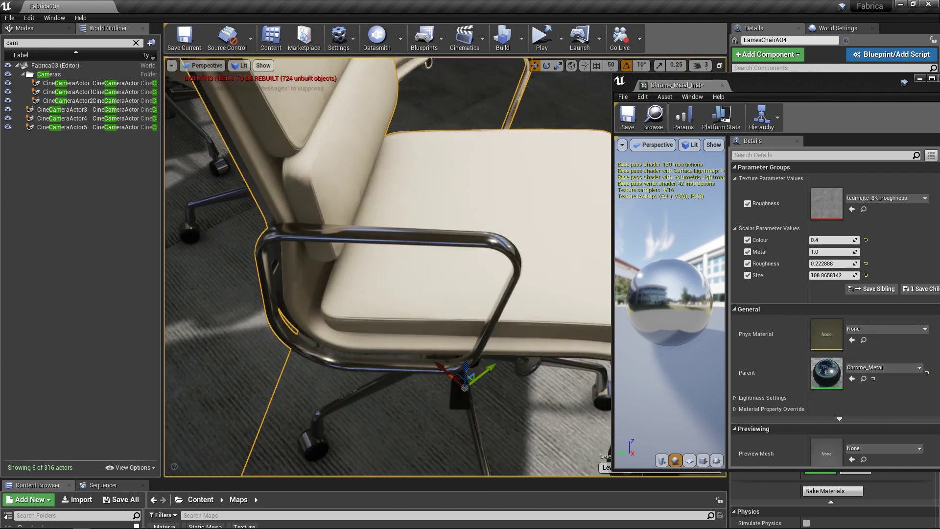
mouse_move(488, 369)
alt+mouse_down()
mouse_move(465, 377)
mouse_move(494, 367)
alt+mouse_up()
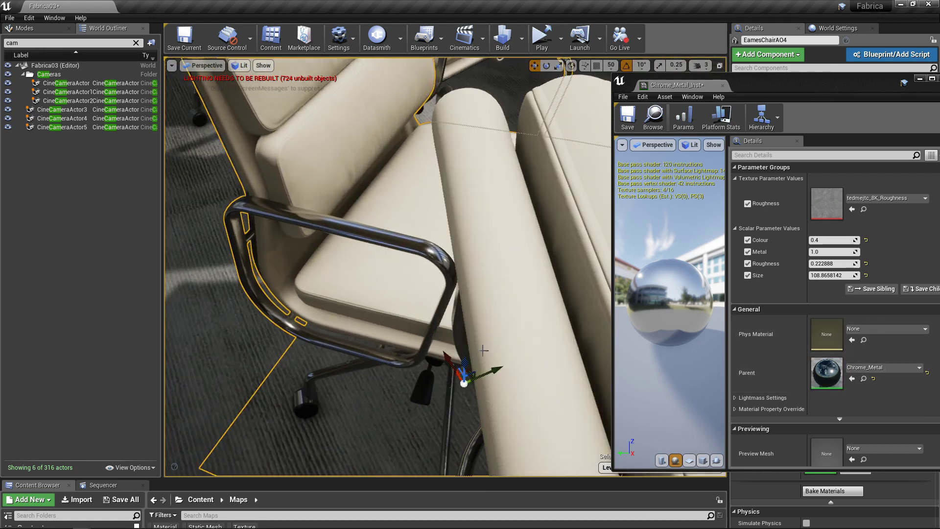
alt+drag(431, 347, 404, 337)
- Set the chrome material's Size to about 173.1 while viewing the armrest's bend up close
right_drag(405, 337, 398, 342)
right_drag(490, 313, 471, 310)
drag(828, 276, 865, 275)
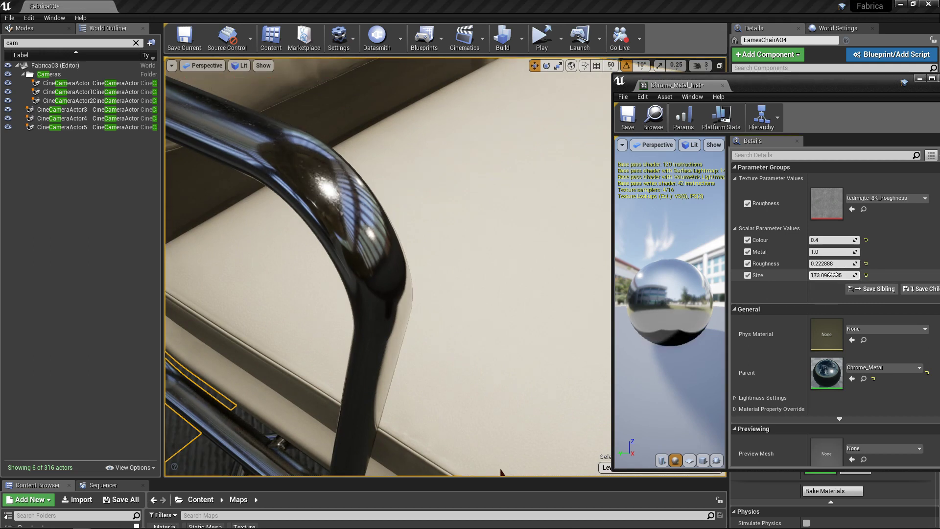
scroll(481, 212, down, 3)
mouse_move(481, 211)
right_down()
mouse_move(467, 209)
mouse_move(479, 201)
mouse_move(476, 229)
right_up()
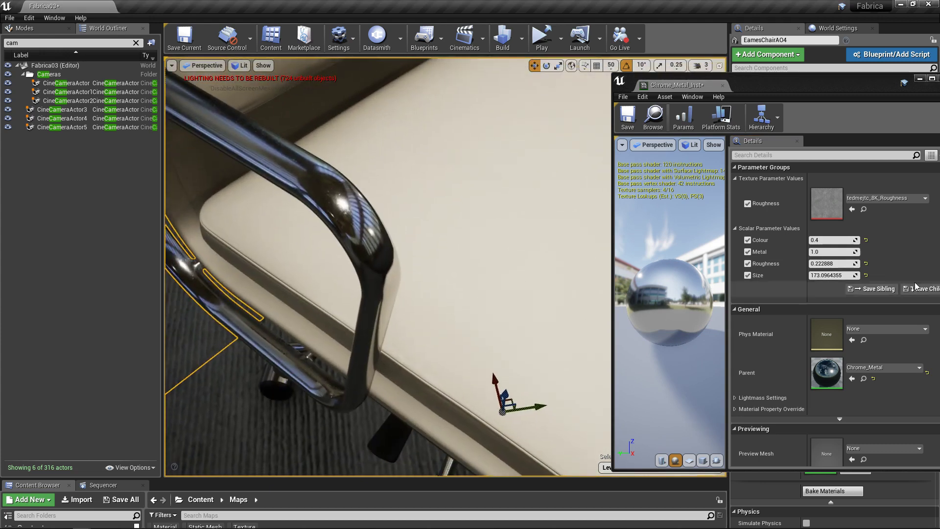
- Raise the chrome material's scalar Roughness to about 0.299 and inspect the highlights along the armrest
drag(833, 264, 839, 263)
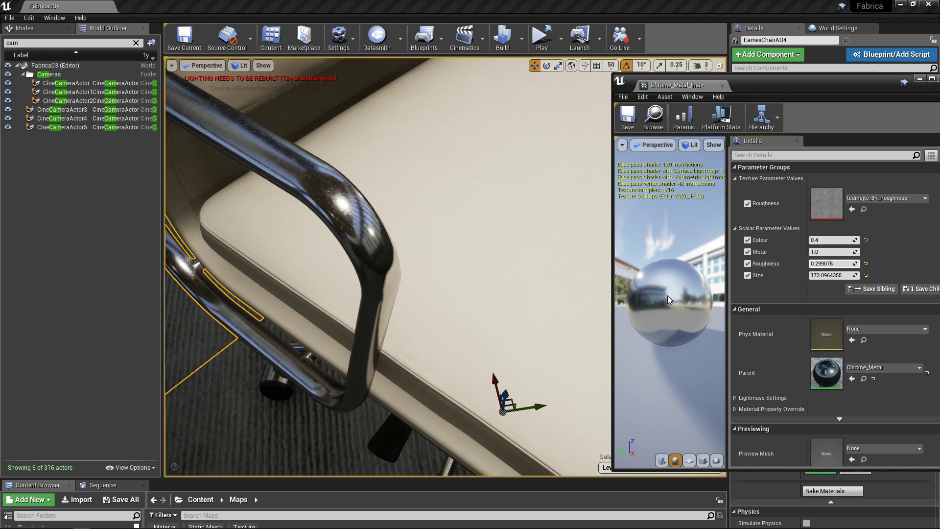
right_drag(524, 406, 526, 407)
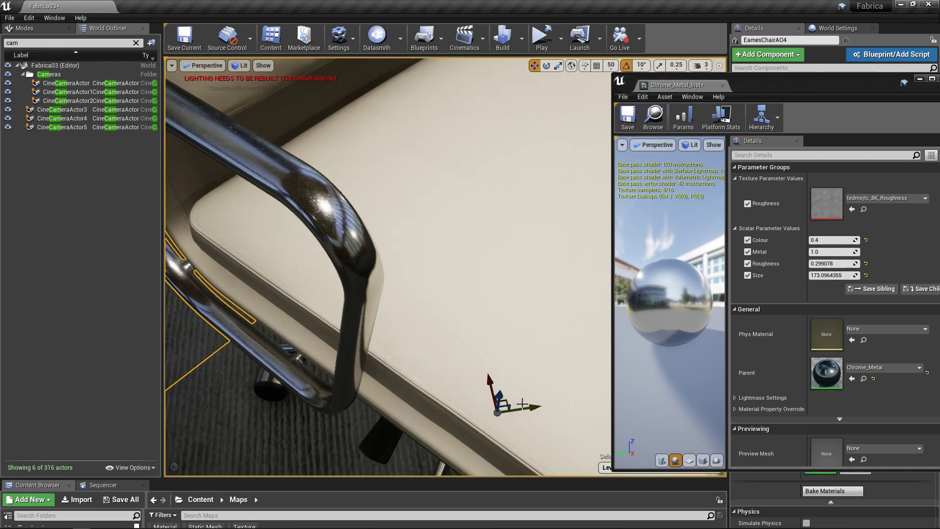
mouse_move(525, 407)
mouse_down()
mouse_move(541, 408)
mouse_move(510, 405)
mouse_up()
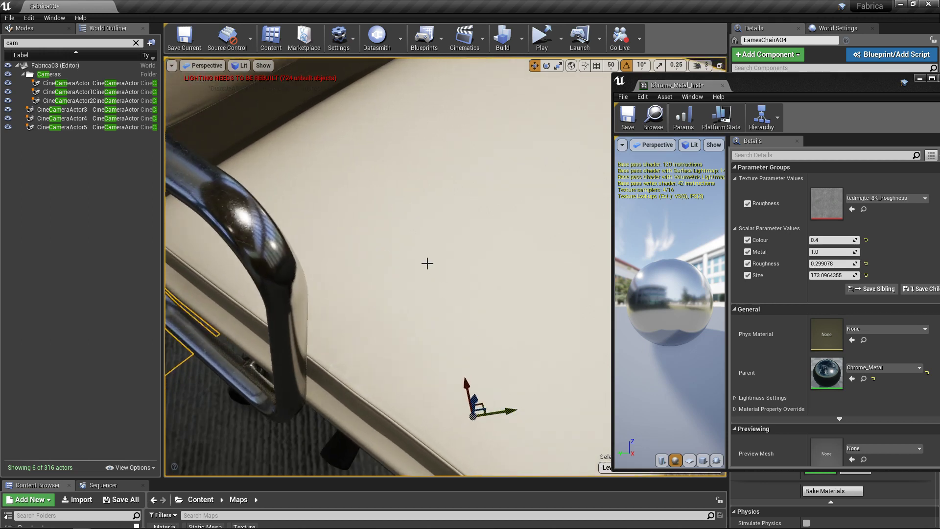
right_drag(426, 263, 395, 228)
right_drag(293, 206, 273, 231)
drag(367, 199, 290, 118)
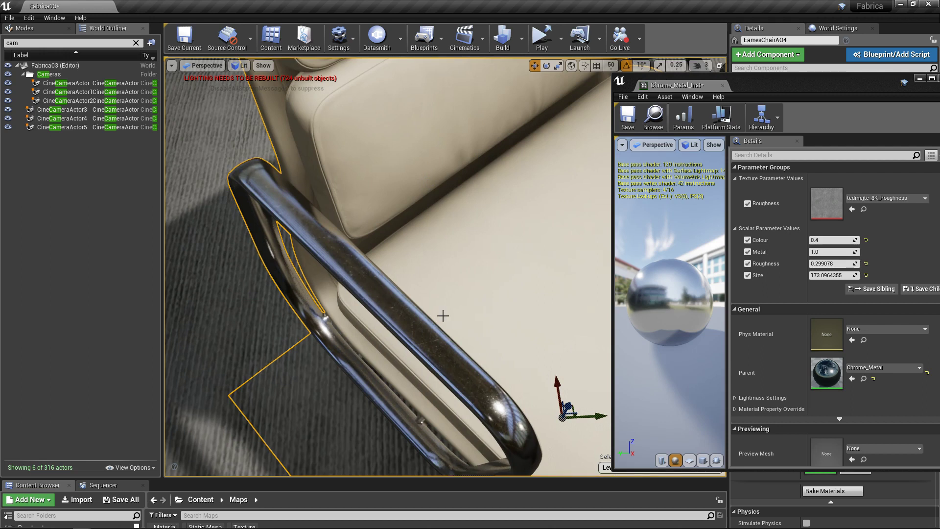
drag(594, 417, 565, 409)
mouse_move(464, 267)
right_down()
mouse_move(469, 260)
mouse_move(466, 272)
mouse_move(438, 263)
mouse_move(441, 274)
mouse_move(464, 267)
right_up()
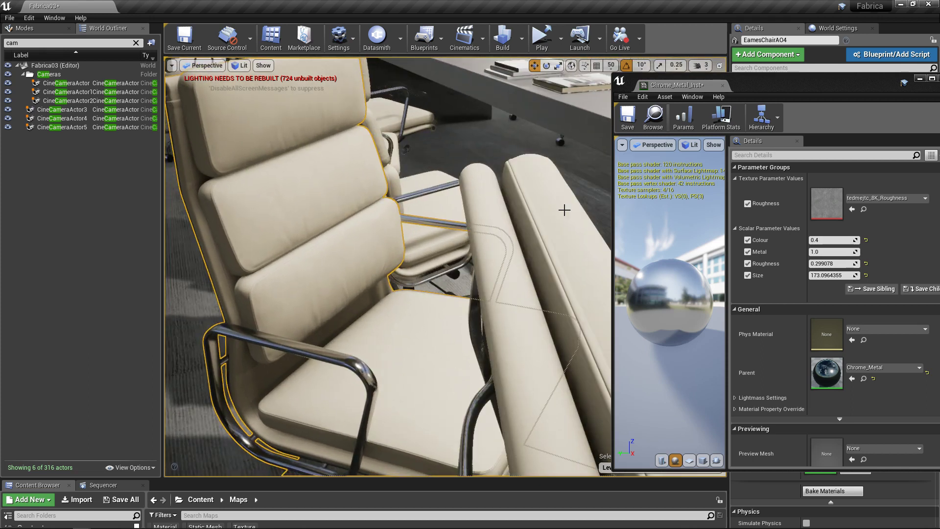
- Move the material window out of the way and examine the chrome armrests across the row of chairs
drag(750, 86, 785, 351)
right_drag(554, 201, 555, 200)
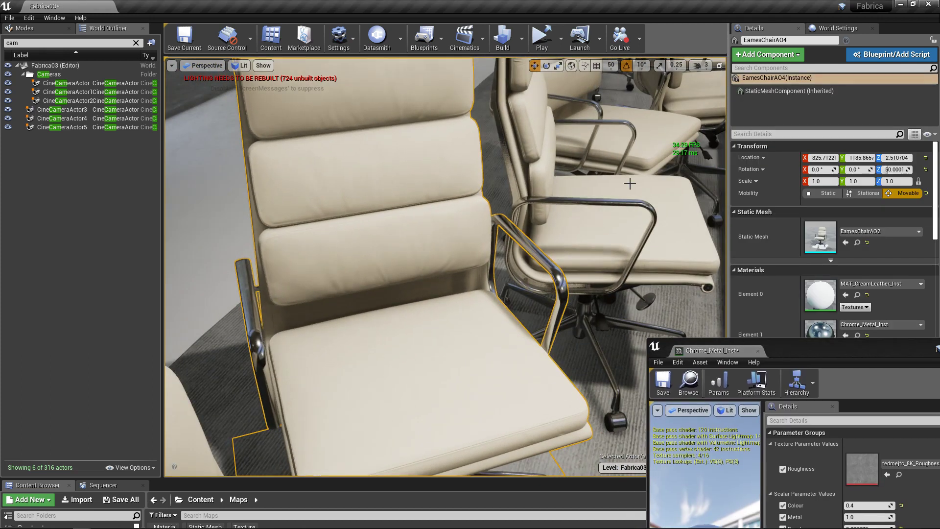
right_drag(630, 183, 630, 184)
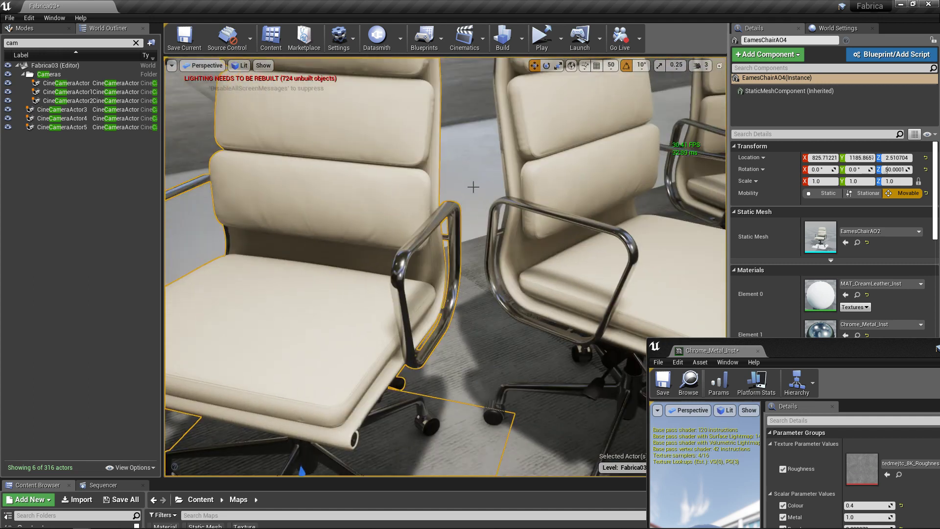
right_drag(651, 217, 478, 286)
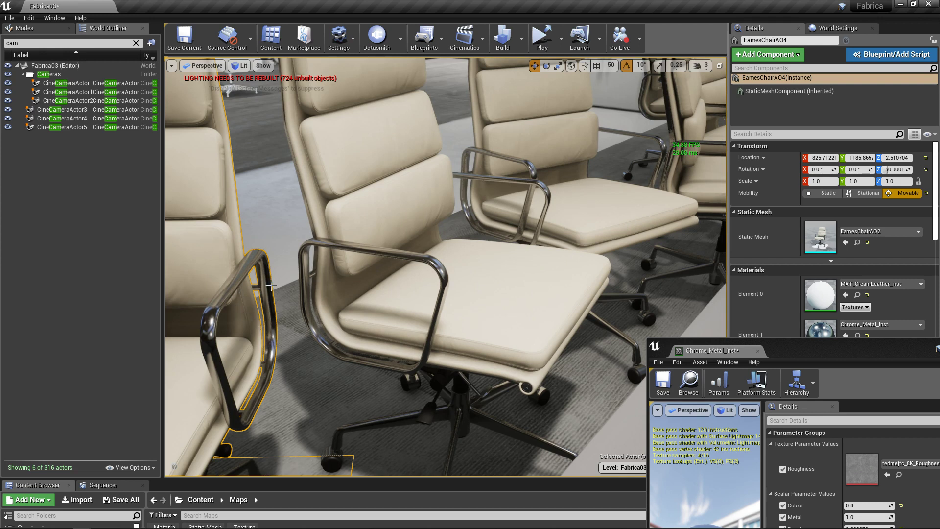
right_drag(283, 237, 282, 208)
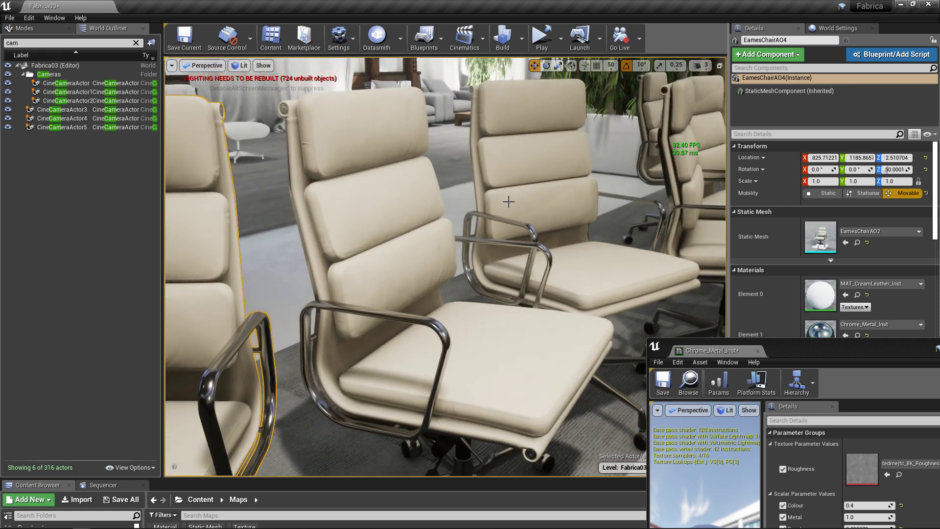
drag(509, 202, 519, 229)
right_drag(497, 200, 462, 190)
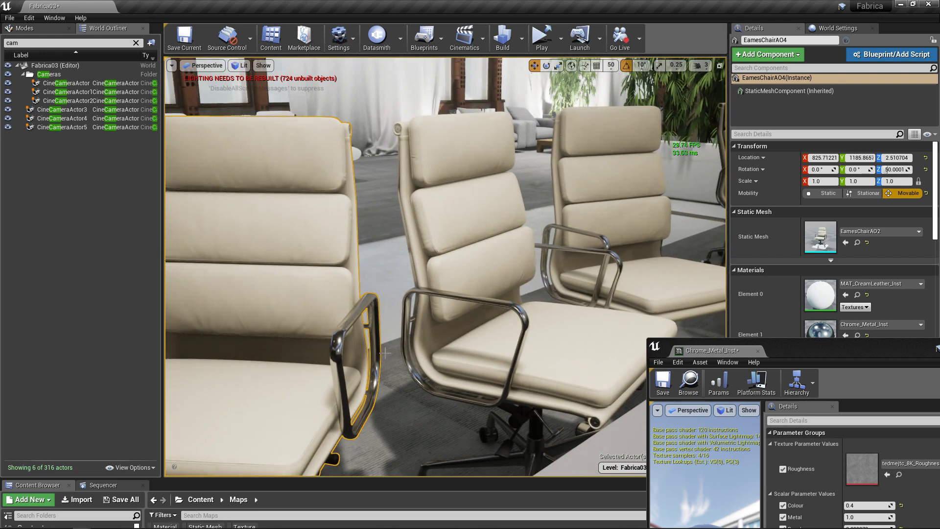
alt+drag(469, 293, 547, 325)
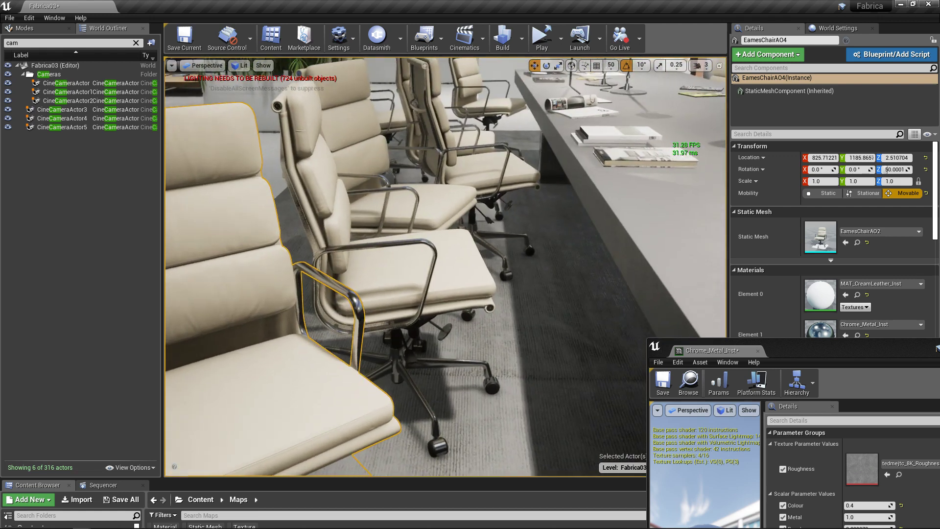
alt+drag(469, 293, 450, 321)
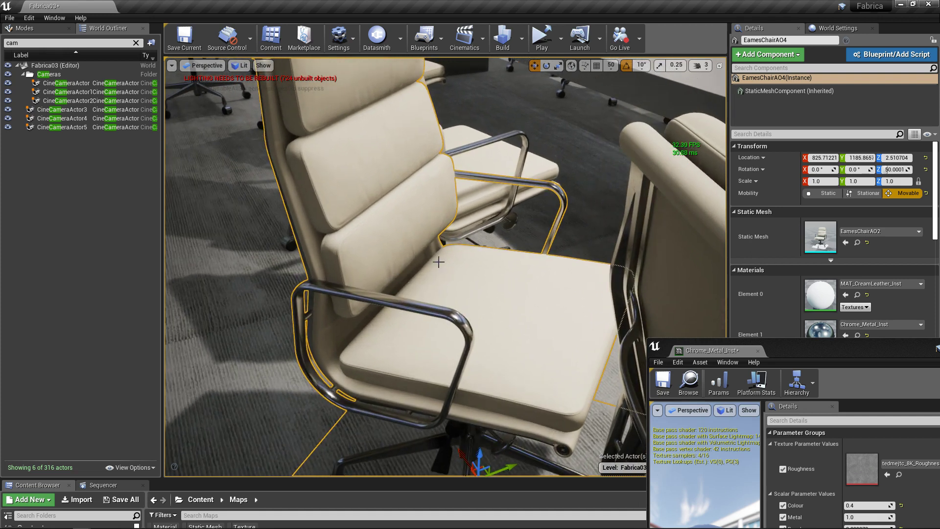
right_drag(438, 262, 455, 259)
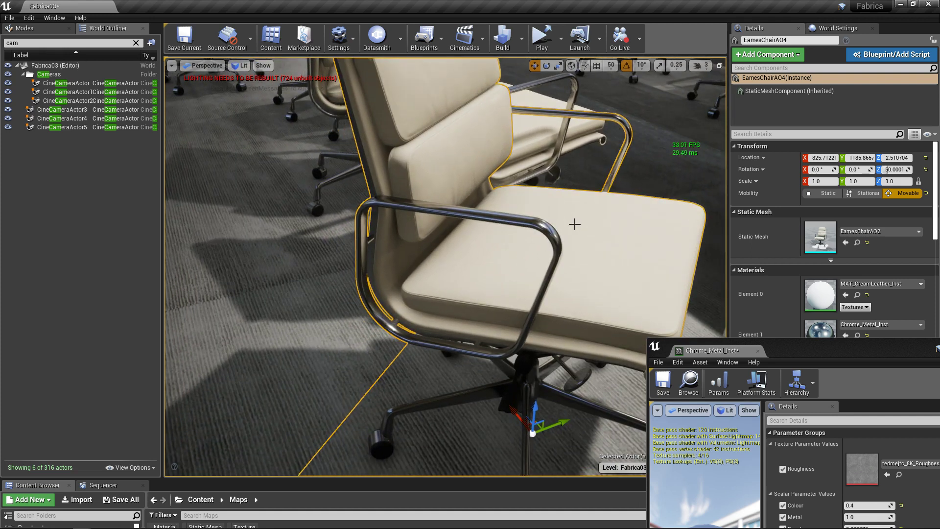
right_drag(584, 229, 588, 226)
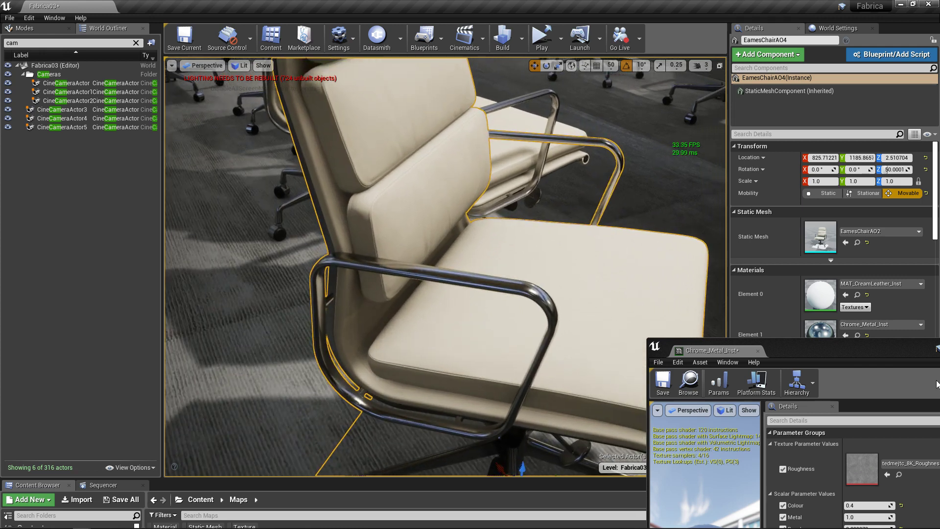
- Bring the chrome material's parameters back into view and compare them with a close-up of the armrest
drag(890, 362, 876, 189)
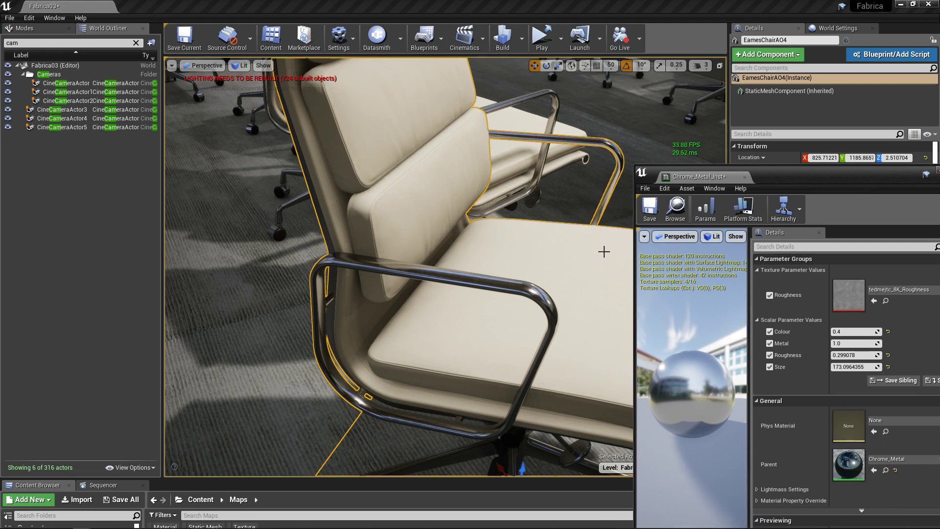
alt+drag(585, 237, 533, 205)
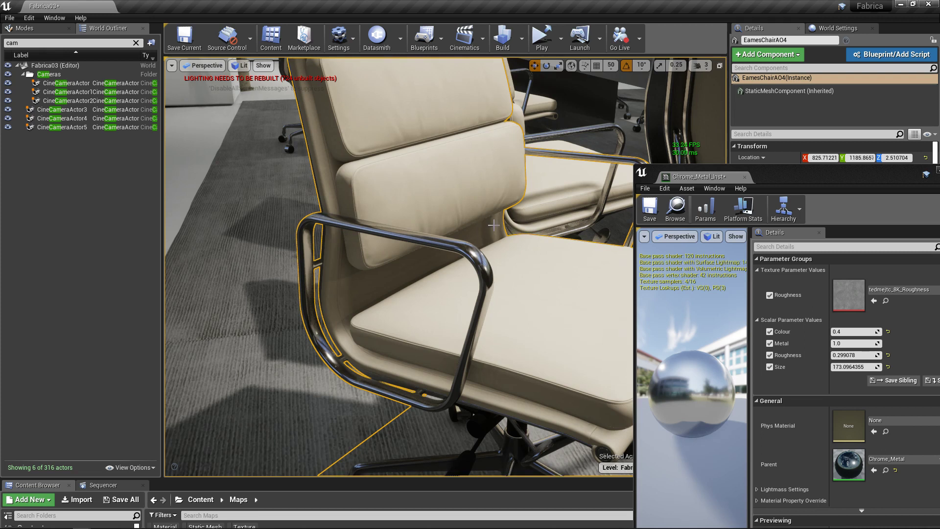
mouse_move(493, 225)
right_down()
mouse_move(517, 232)
mouse_move(510, 242)
mouse_move(501, 226)
right_up()
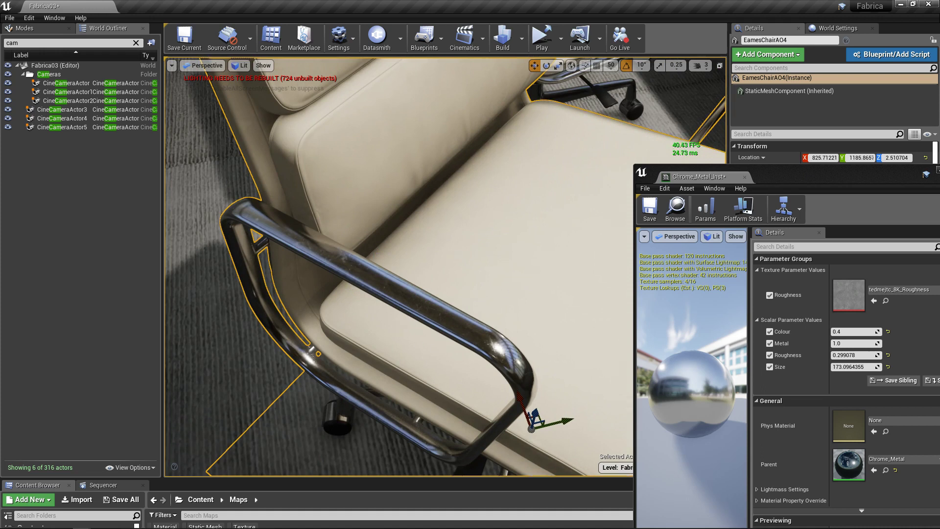
right_drag(382, 270, 360, 289)
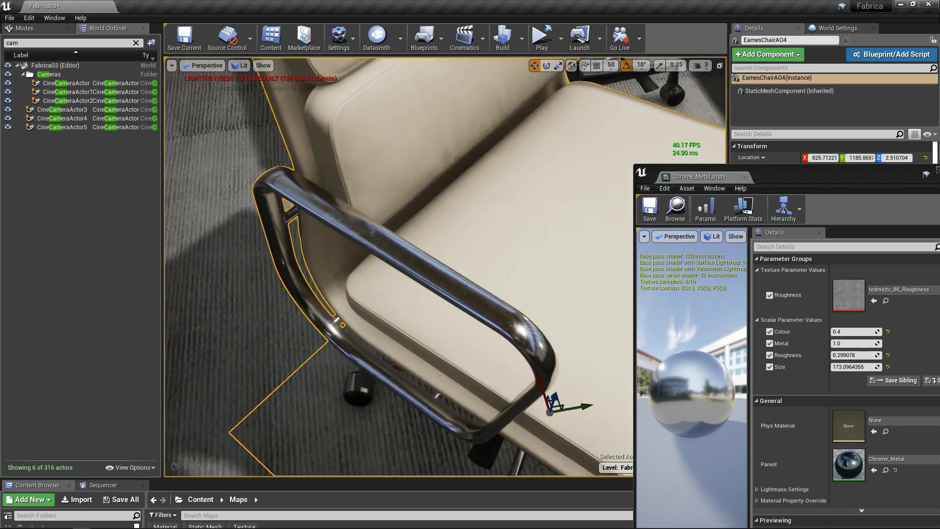
- Open the parent material Chrome_Metal to view its Roughness connection, and put the material editor window away
double_click(855, 464)
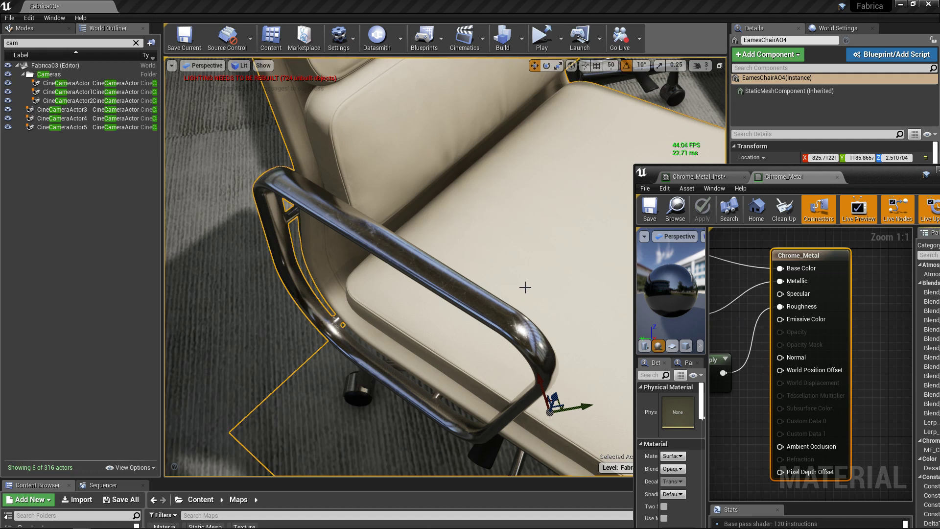
alt+drag(525, 288, 526, 266)
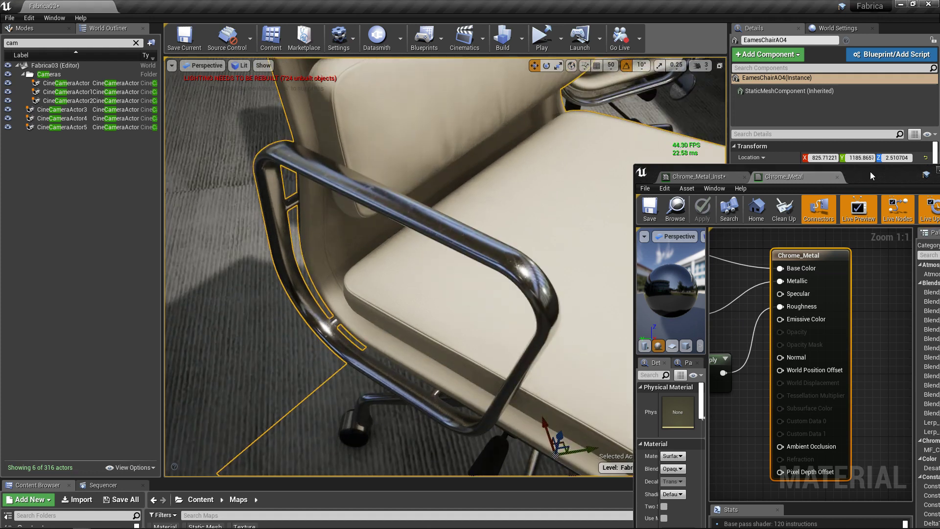
drag(871, 171, 839, 191)
click(912, 190)
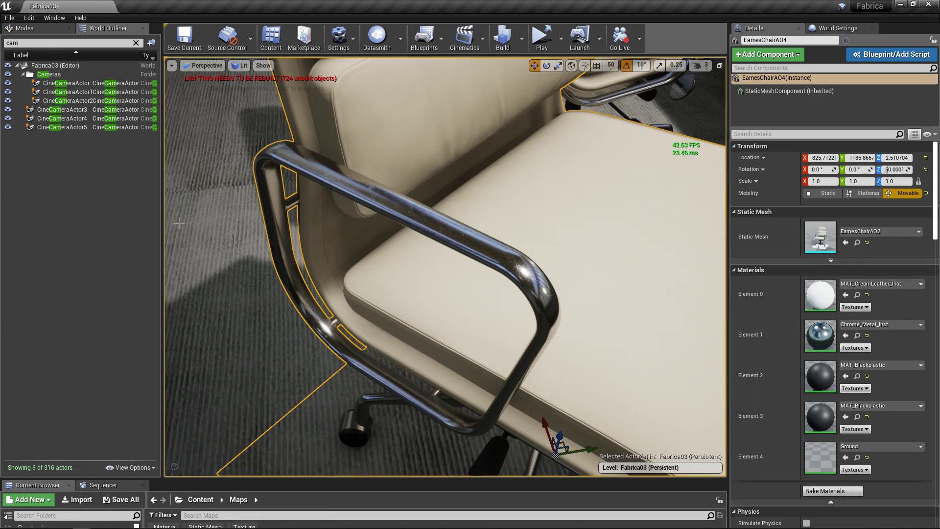
- Examine the finished chrome armrest and the neighbouring chairs' metal frames from different angles
alt+drag(496, 342, 496, 313)
right_drag(496, 341, 490, 284)
drag(496, 342, 509, 373)
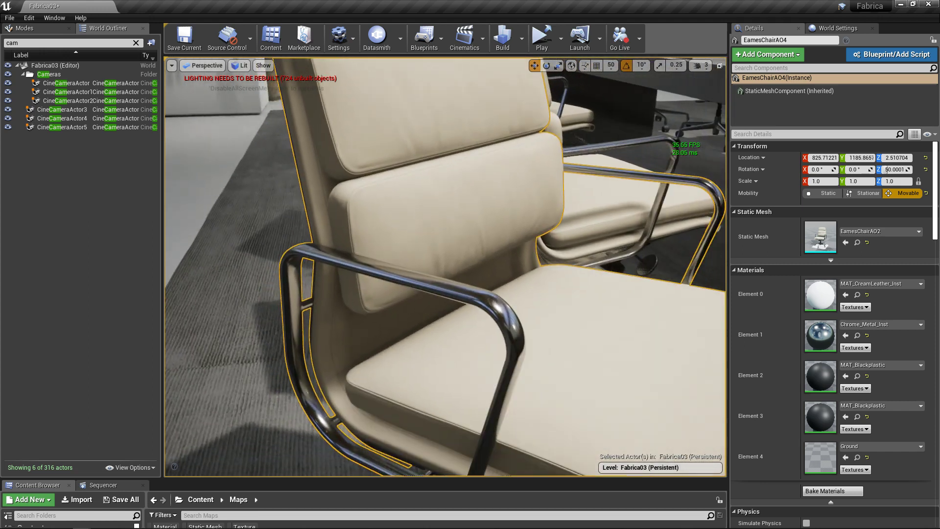
right_drag(531, 319, 533, 317)
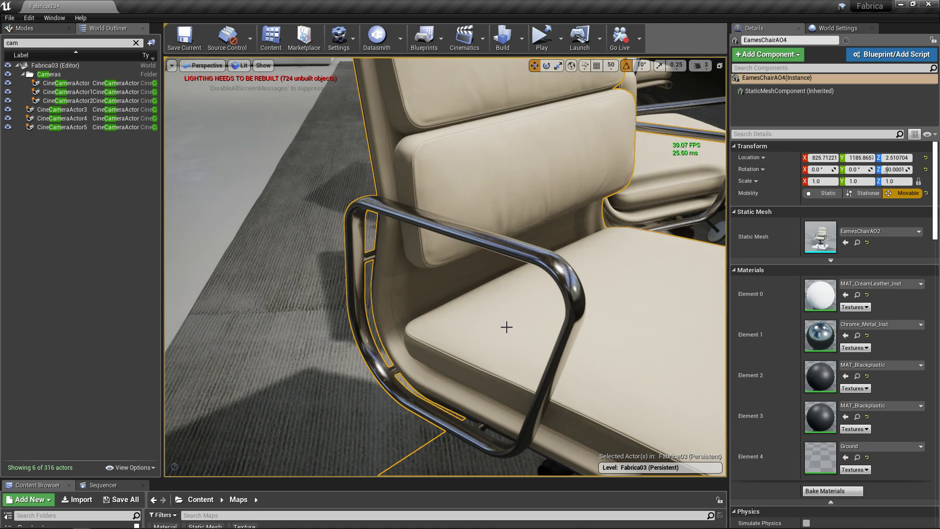
right_drag(533, 317, 565, 282)
right_drag(507, 325, 536, 294)
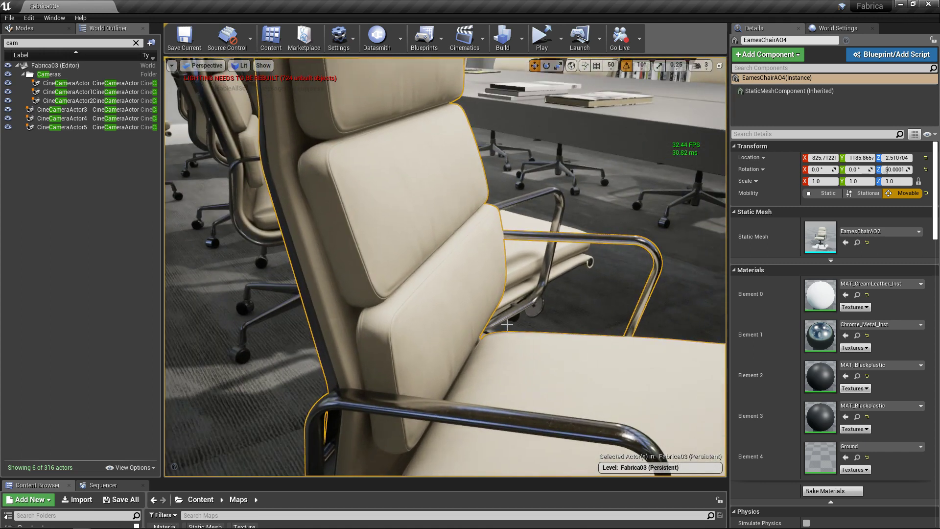
right_drag(507, 324, 504, 320)
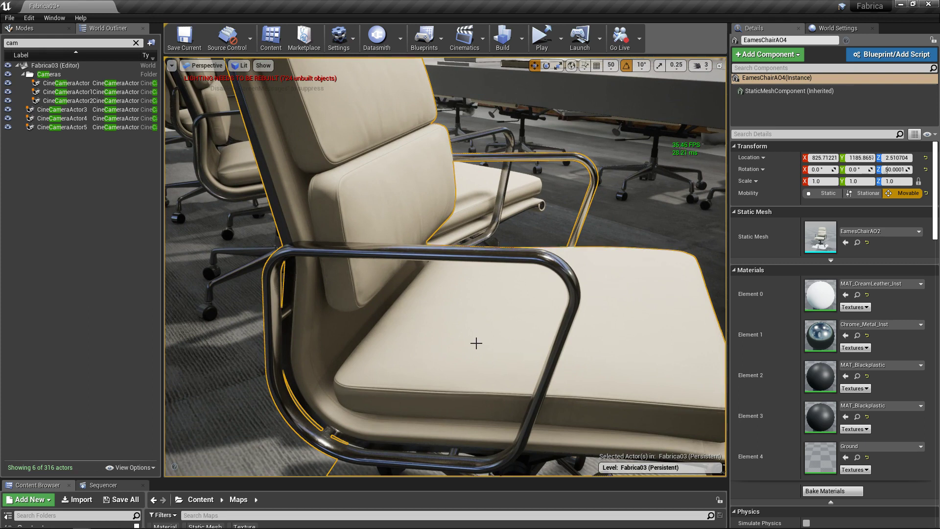
right_drag(476, 342, 477, 341)
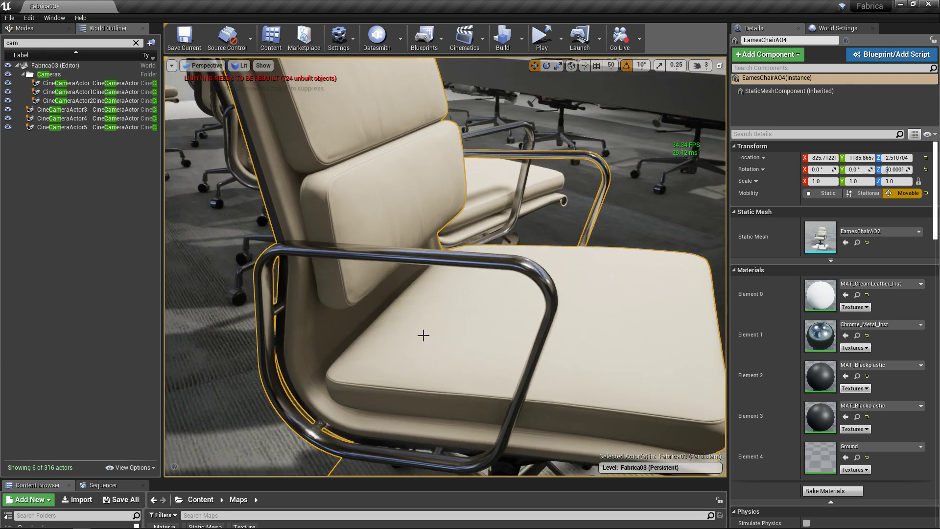